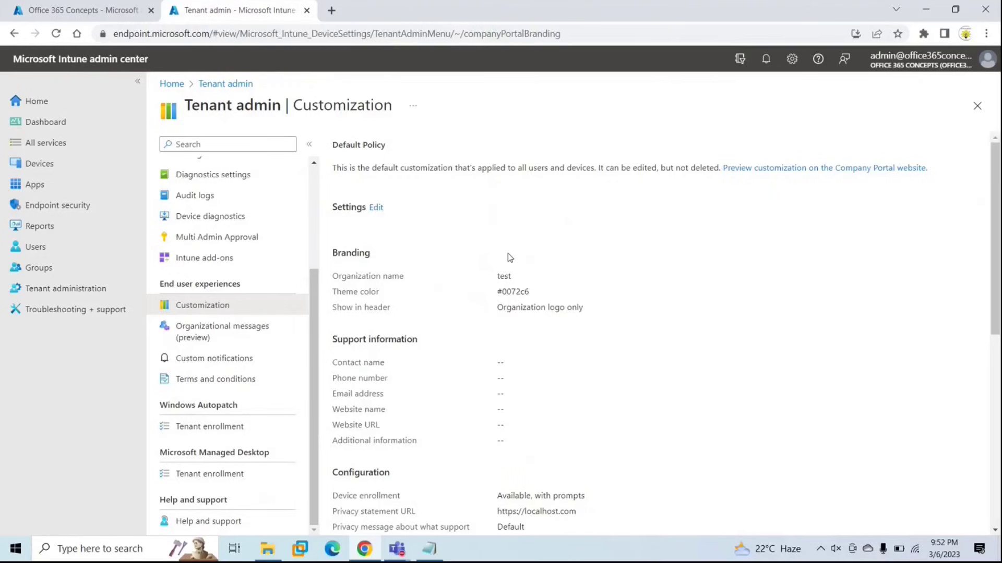
Scroll through the Default Policy settings showing organization name 'test' and theme color #0072c6.
{"action": "scroll", "coordinate": [508, 252], "scroll_direction": "down", "scroll_amount": 1}
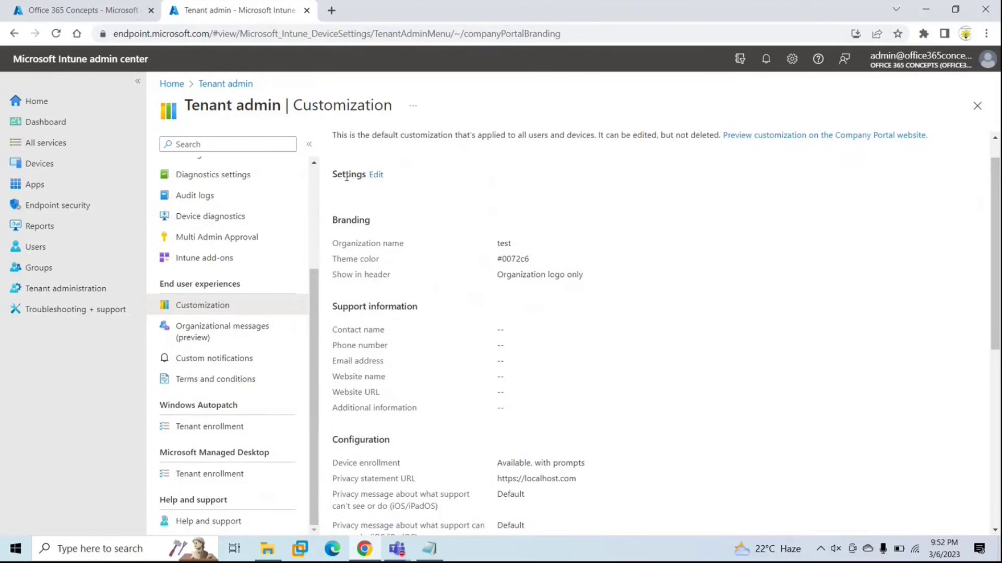
Open the Default Policy's settings for editing and look over the form.
{"action": "left_click", "coordinate": [371, 175]}
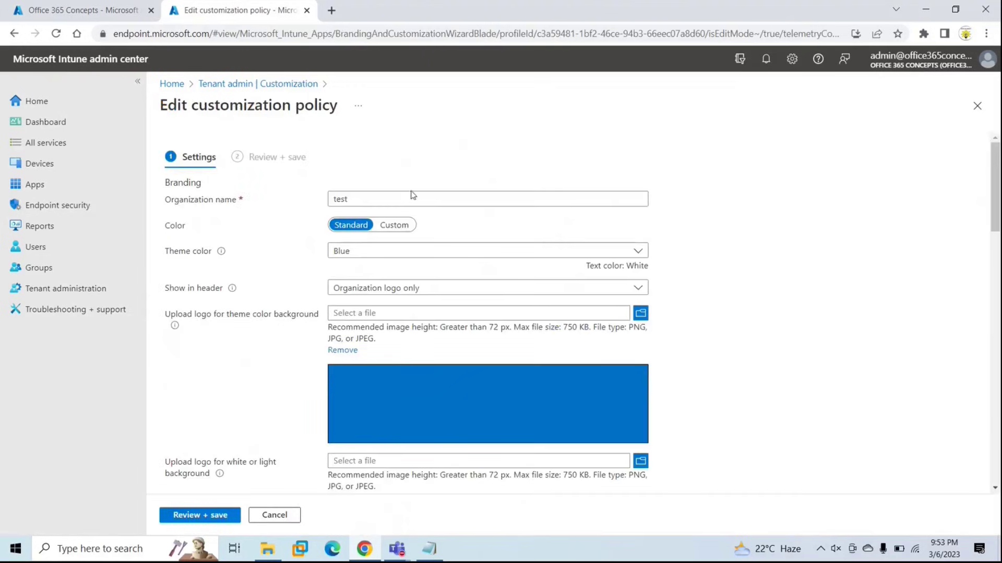
{"action": "scroll", "coordinate": [458, 290], "scroll_direction": "down", "scroll_amount": 9}
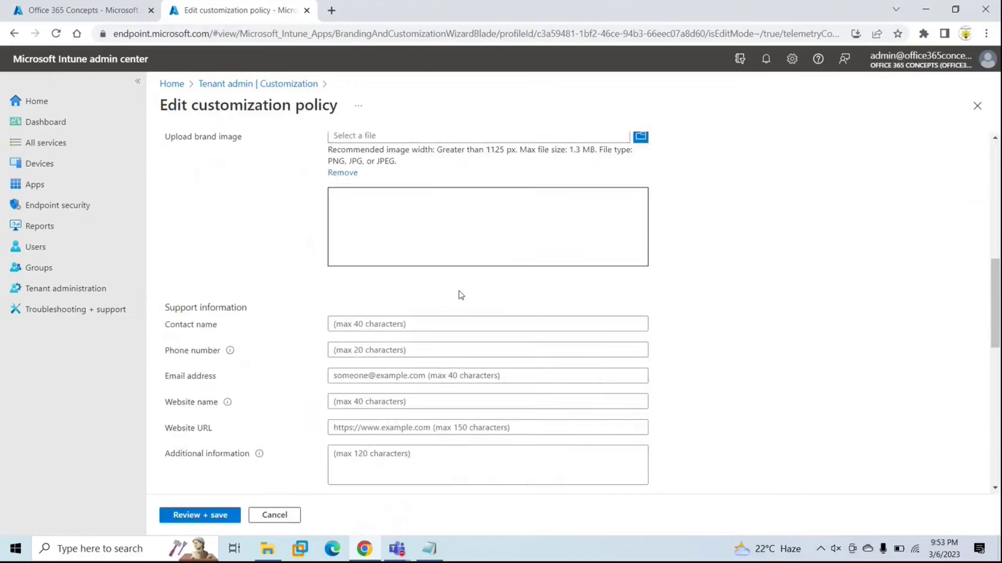
{"action": "scroll", "coordinate": [458, 291], "scroll_direction": "down", "scroll_amount": 4}
{"action": "scroll", "coordinate": [458, 291], "scroll_direction": "up", "scroll_amount": 15}
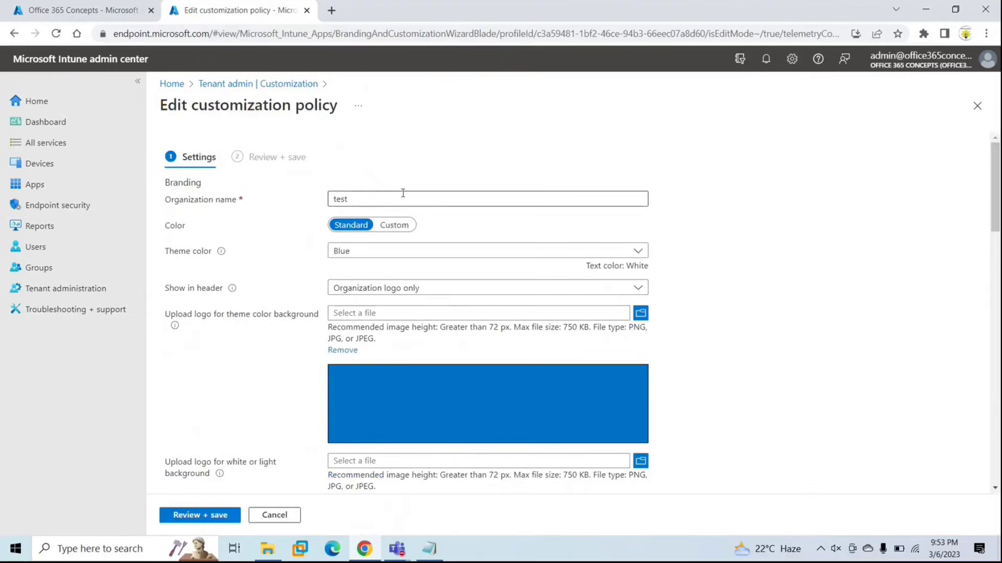
Change the organization name from 'test' to 'Office 365 Concepts', keeping the Standard Blue theme color.
{"action": "left_click", "coordinate": [439, 199]}
{"action": "double_click", "coordinate": [439, 199]}
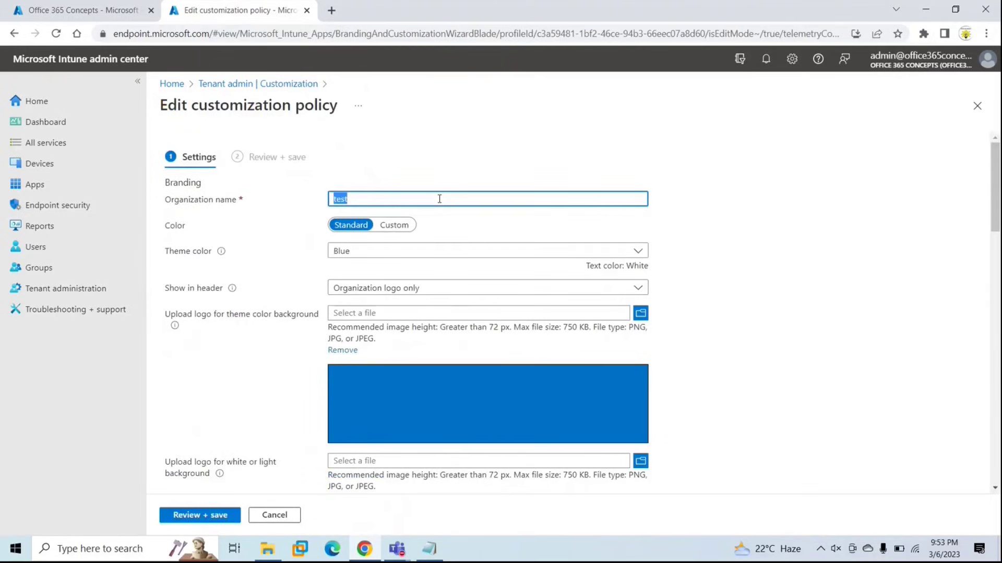
{"action": "key", "text": "BackSpace"}
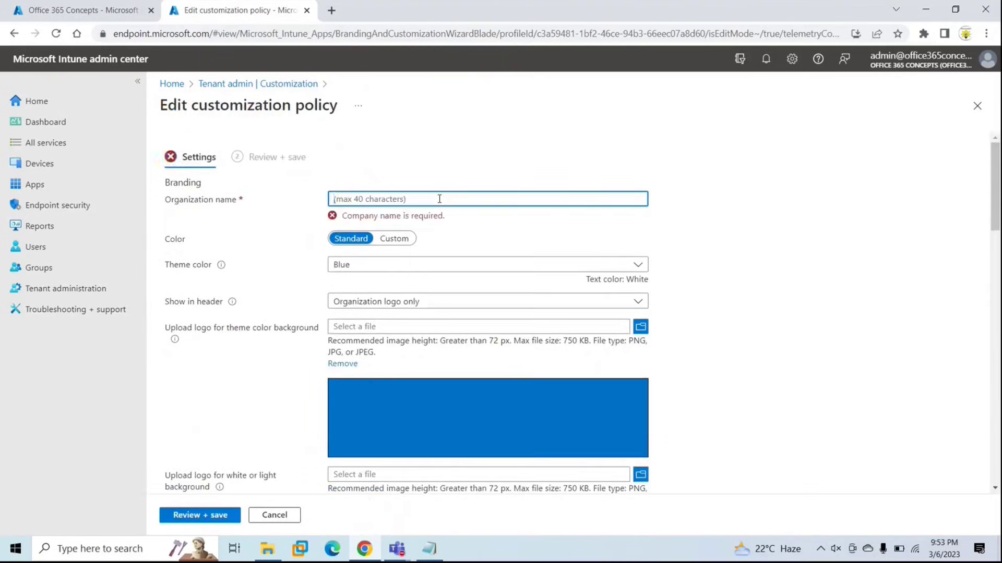
{"action": "type", "text": "Office 365 Concepts"}
{"action": "key", "text": "Tab"}
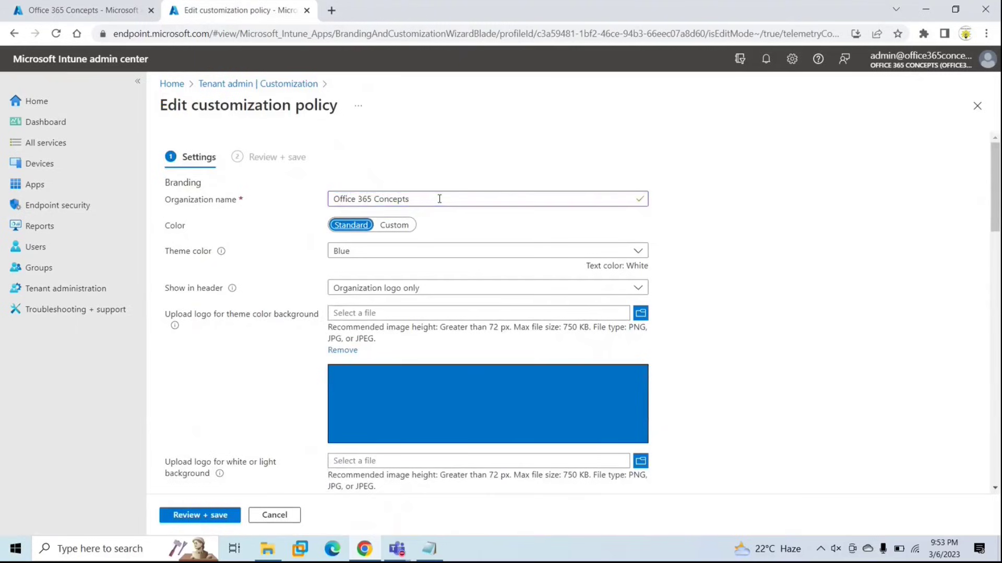
{"action": "left_click", "coordinate": [393, 227]}
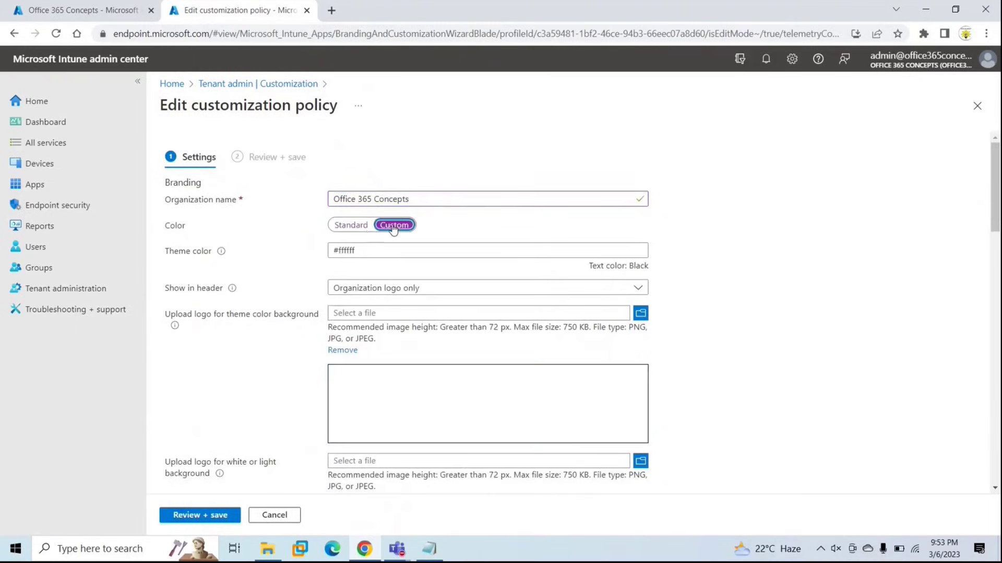
{"action": "left_click", "coordinate": [351, 225]}
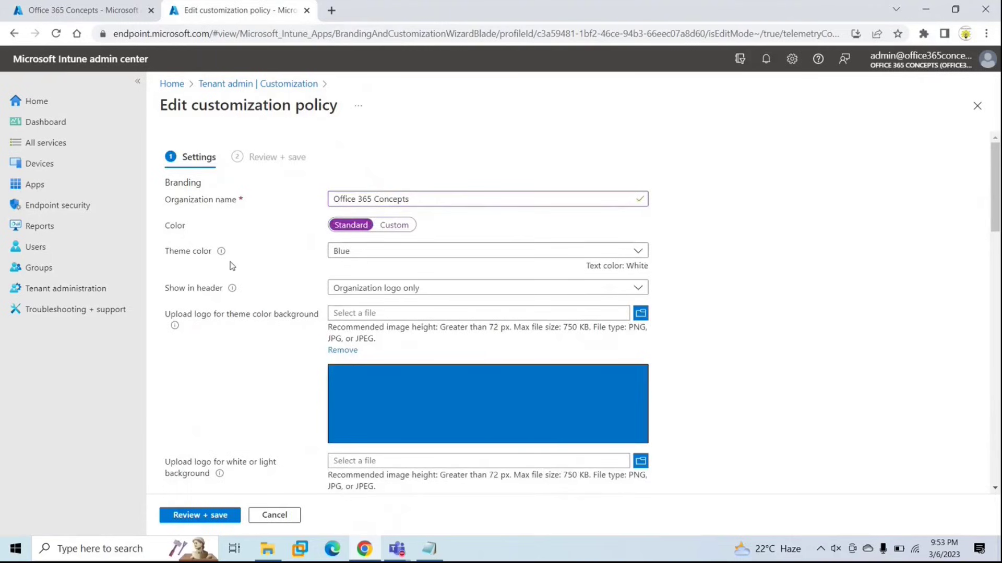
Set Show in header to 'Organization logo and name'.
{"action": "left_click", "coordinate": [444, 288]}
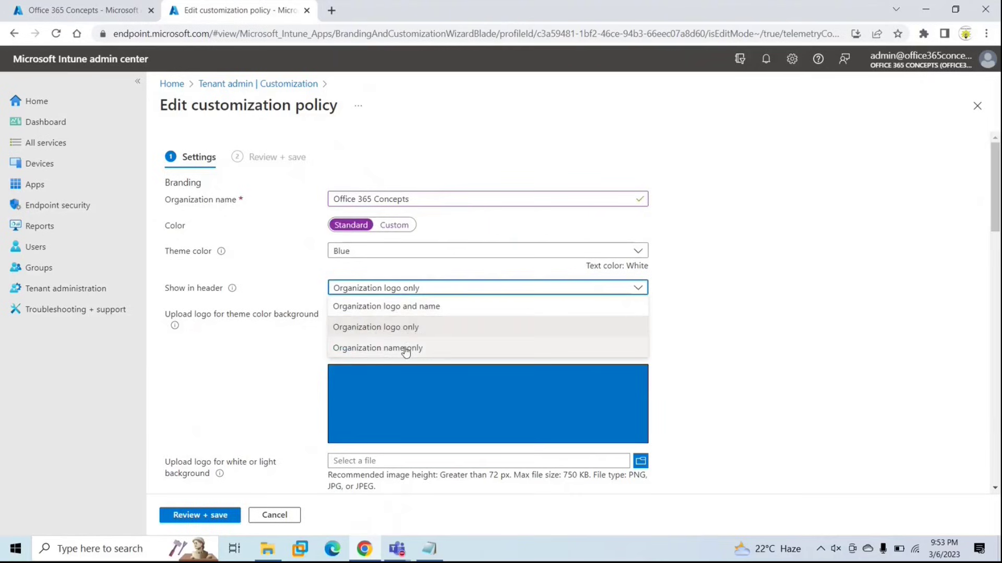
{"action": "left_click", "coordinate": [385, 308]}
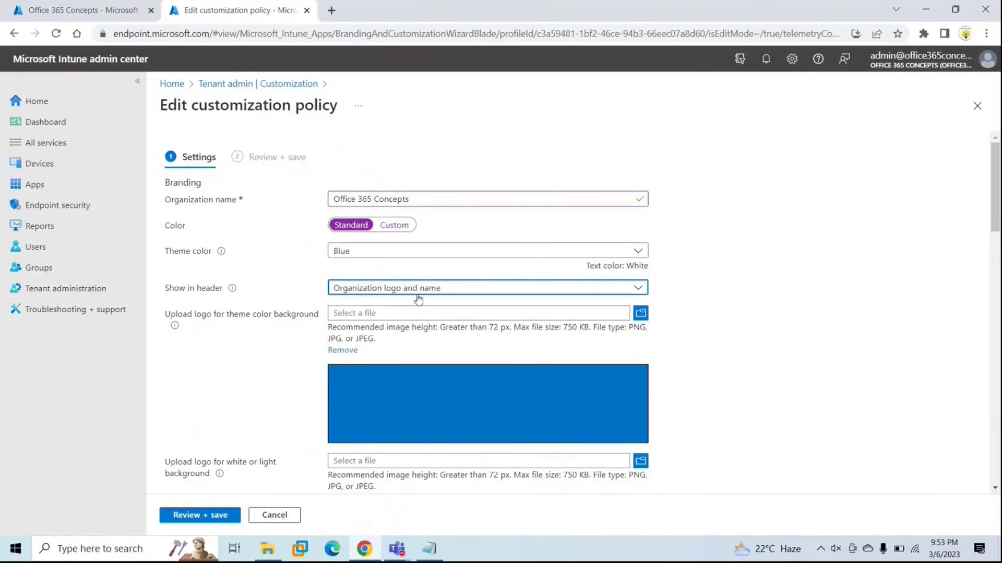
{"action": "left_click", "coordinate": [261, 318]}
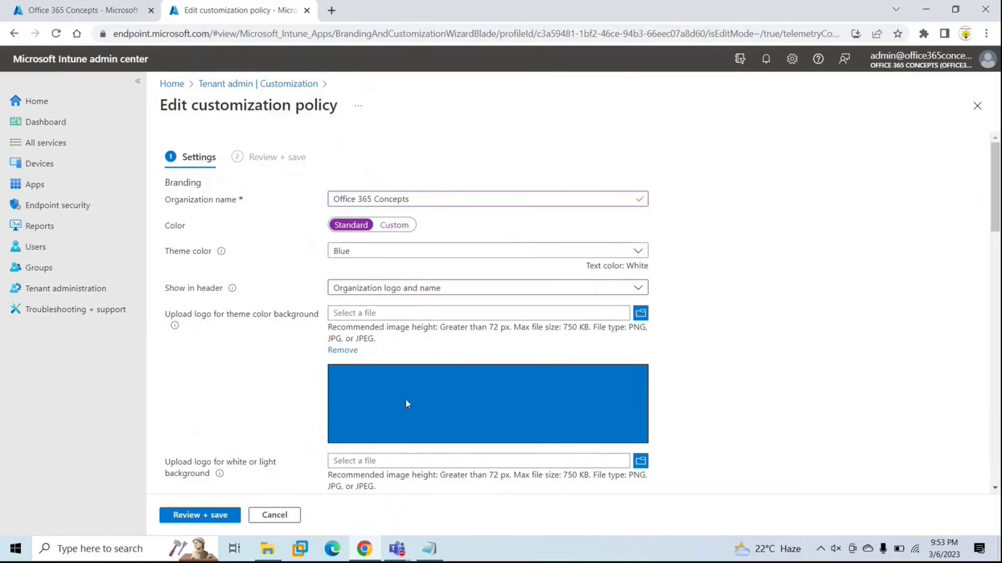
{"action": "scroll", "coordinate": [414, 347], "scroll_direction": "down", "scroll_amount": 3}
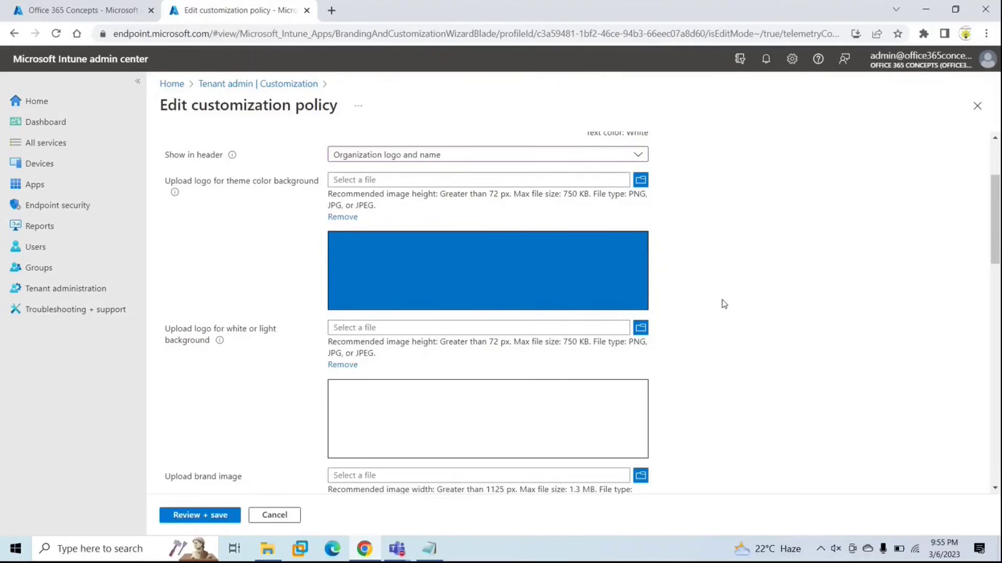
Upload LogoMakr-84k0Di.png as the logo for white or light backgrounds.
{"action": "left_click", "coordinate": [640, 329]}
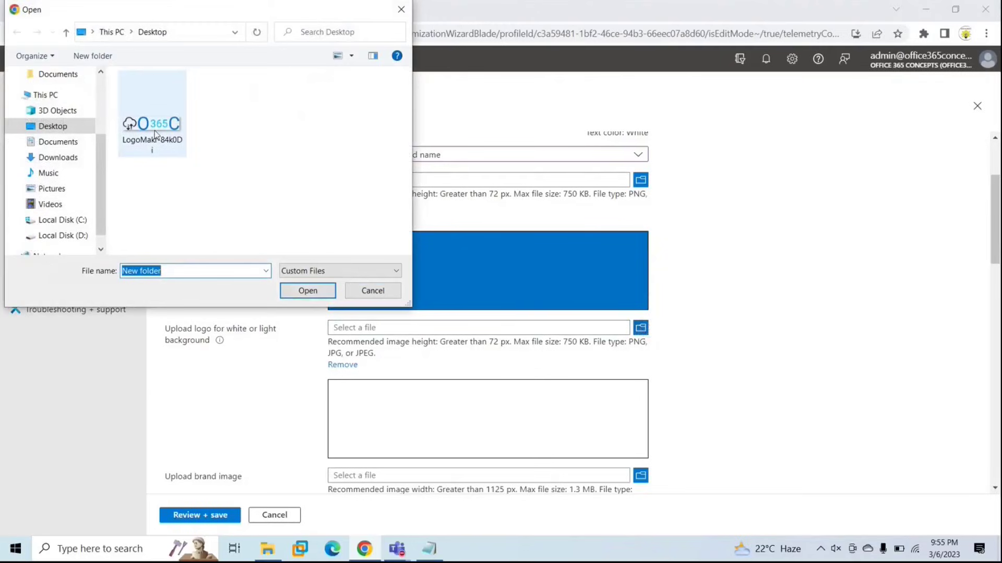
{"action": "double_click", "coordinate": [154, 131]}
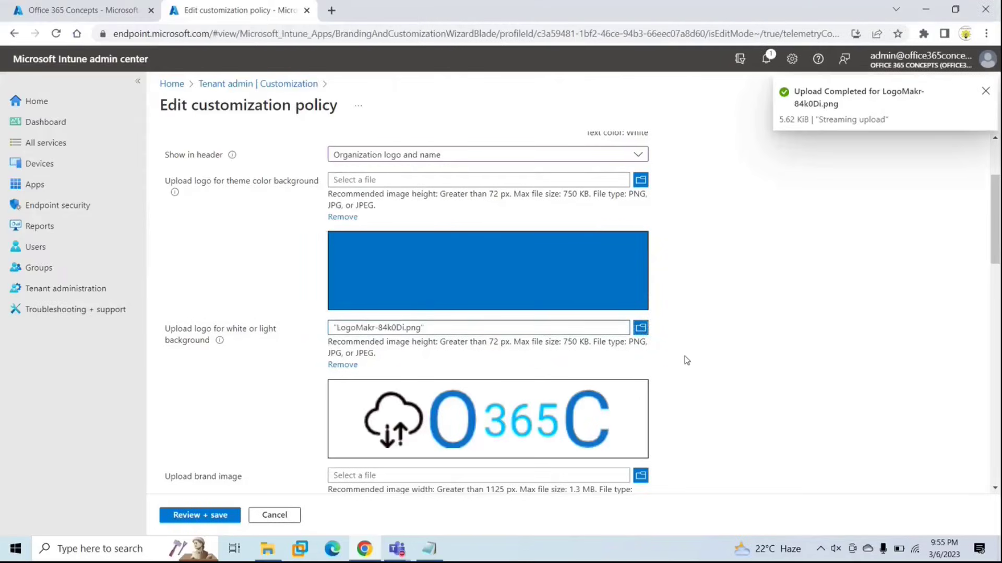
{"action": "scroll", "coordinate": [699, 311], "scroll_direction": "down", "scroll_amount": 4}
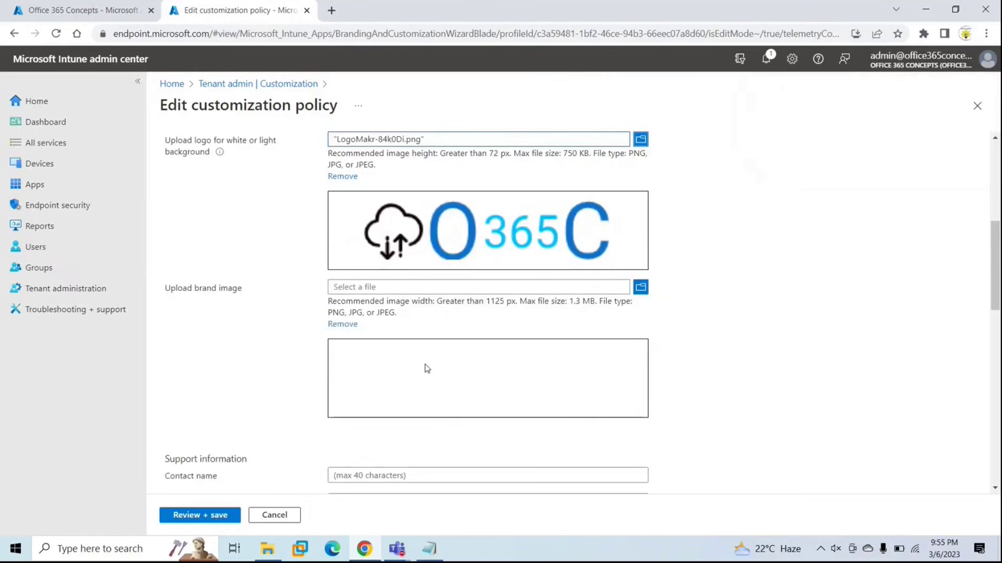
Enter 'Administrator' as the support contact name and fill in the support phone number.
{"action": "scroll", "coordinate": [426, 368], "scroll_direction": "down", "scroll_amount": 3}
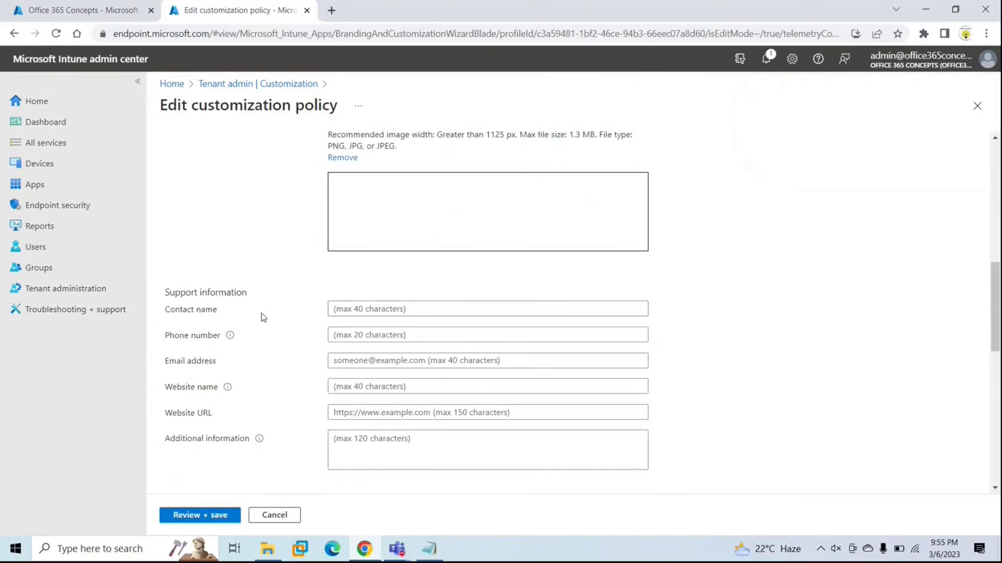
{"action": "left_click_drag", "start_coordinate": [192, 287], "coordinate": [258, 293]}
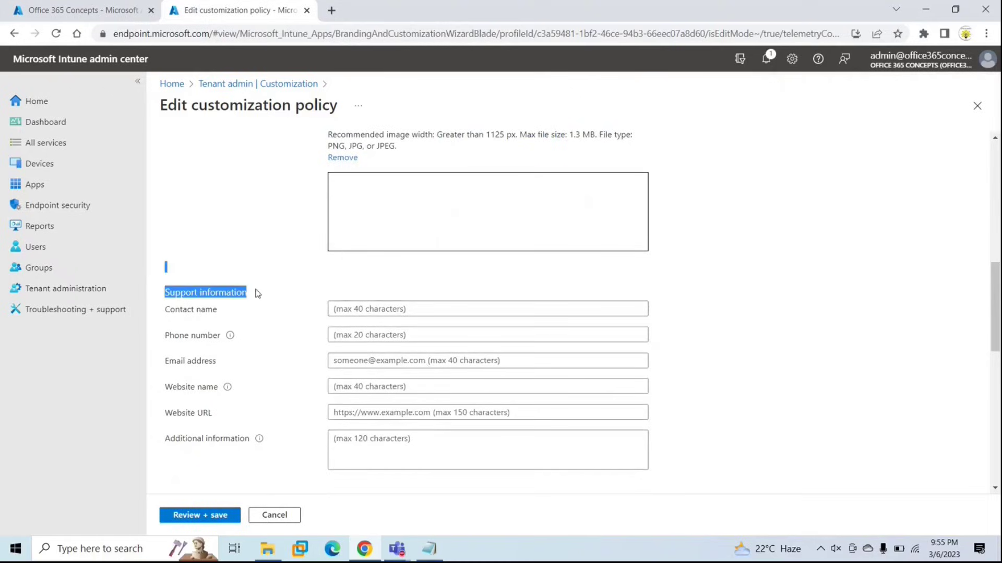
{"action": "left_click", "coordinate": [266, 295]}
{"action": "left_click", "coordinate": [383, 309]}
{"action": "type", "text": "Administrator"}
{"action": "key", "text": "Tab"}
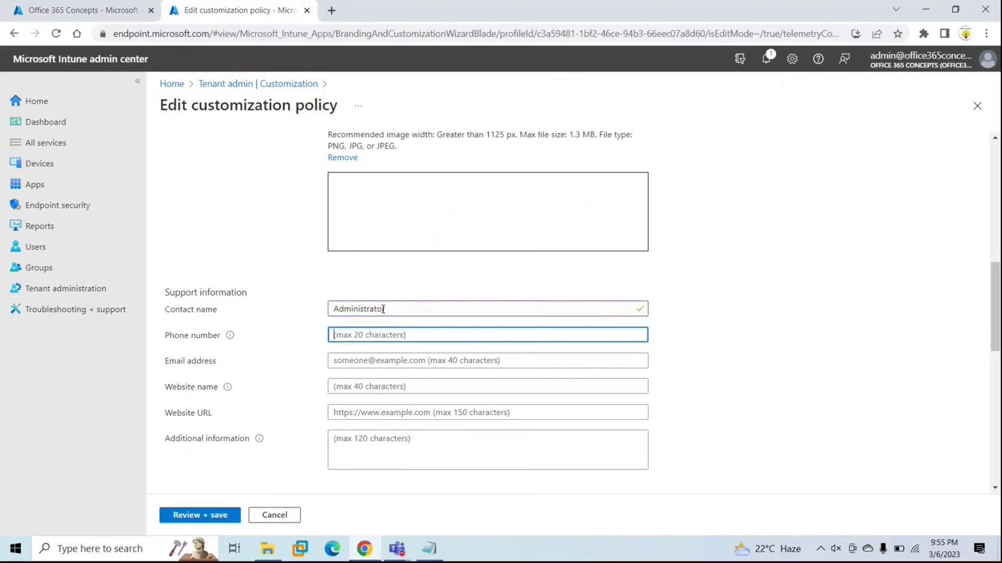
{"action": "type", "text": "1234567890"}
{"action": "key", "text": "Tab"}
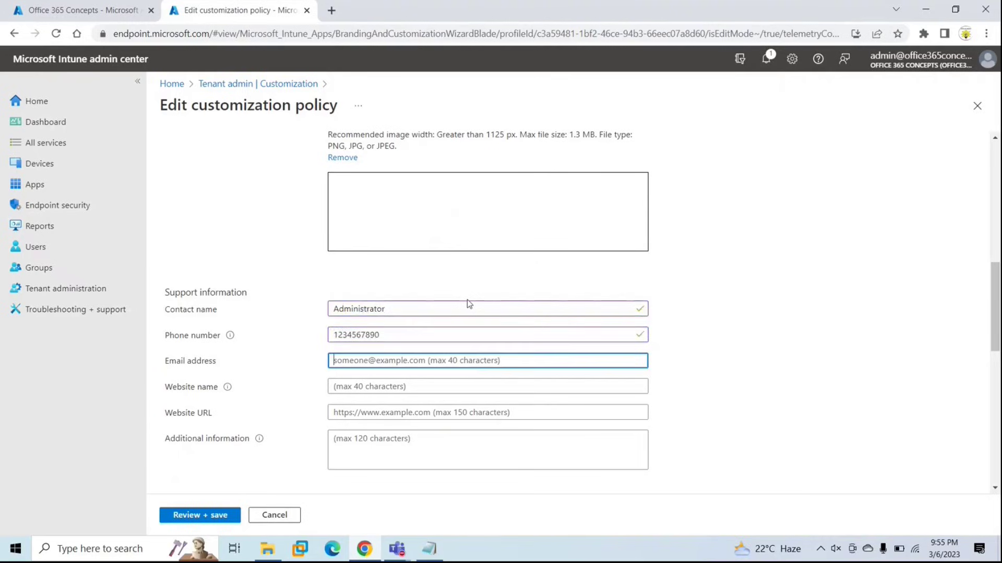
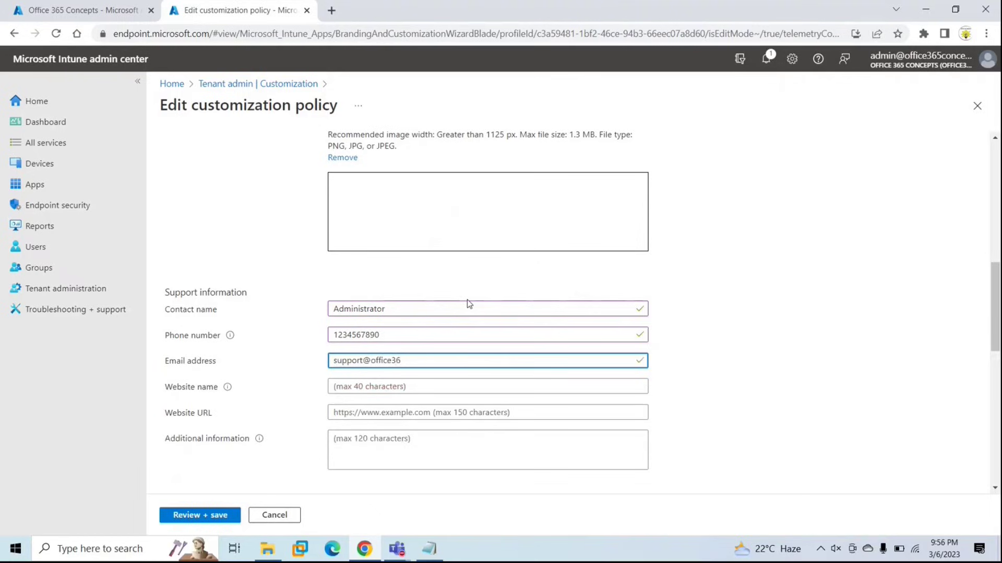
{"action": "key", "text": "Tab"}
{"action": "type", "text": "Office 365 "}
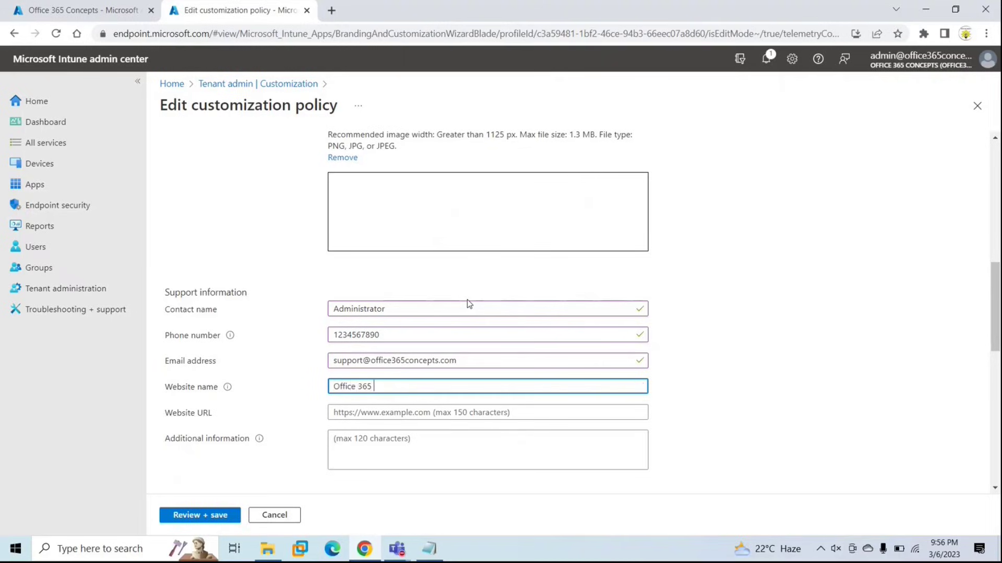
{"action": "type", "text": "Concepts"}
{"action": "key", "text": "Tab"}
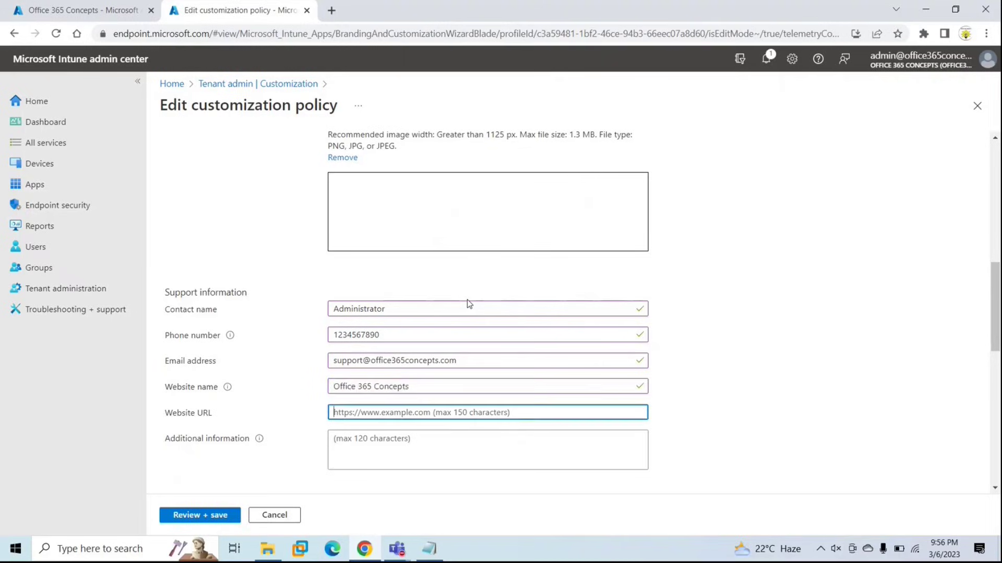
{"action": "type", "text": "ht"}
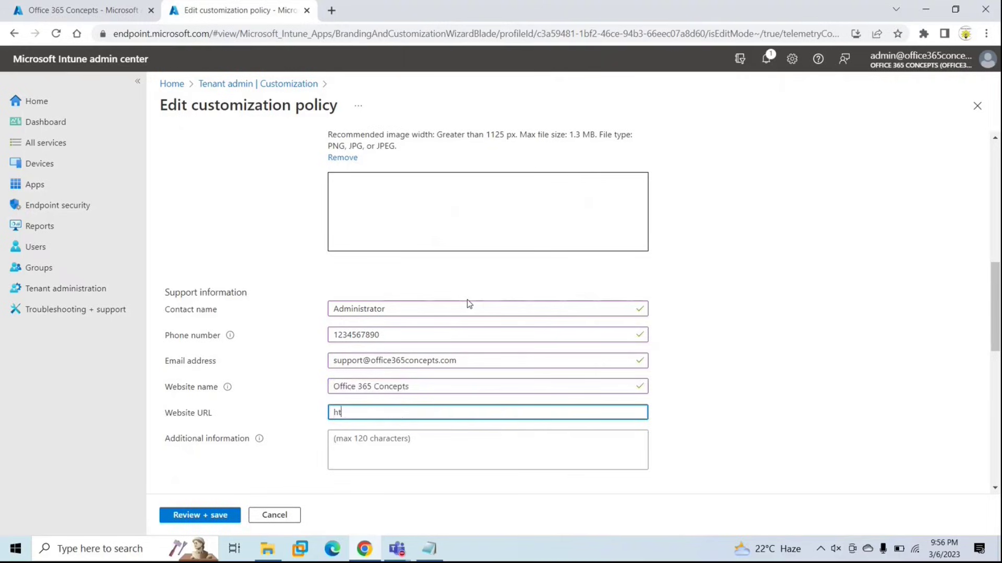
{"action": "type", "text": "tps://"}
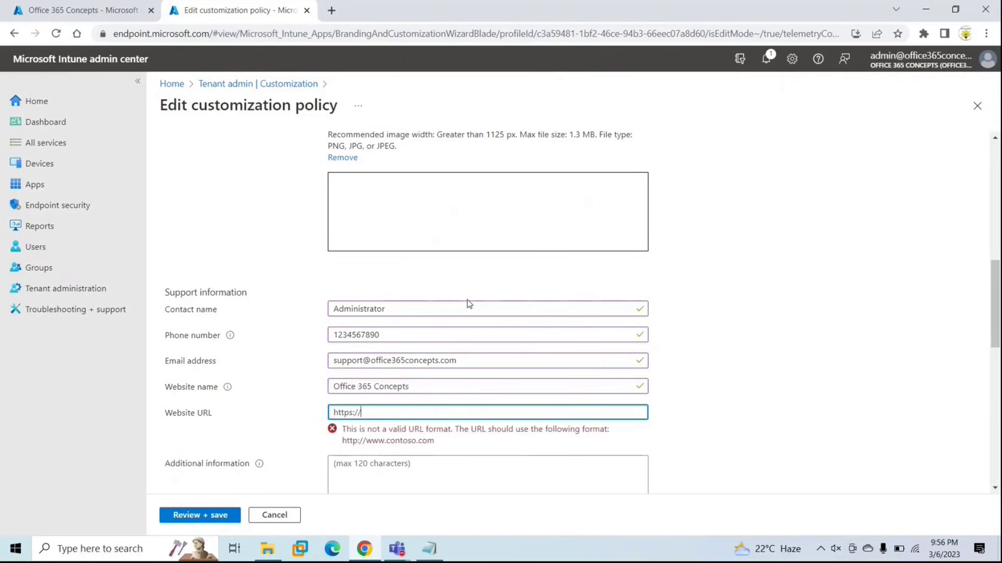
{"action": "type", "text": "www.off"}
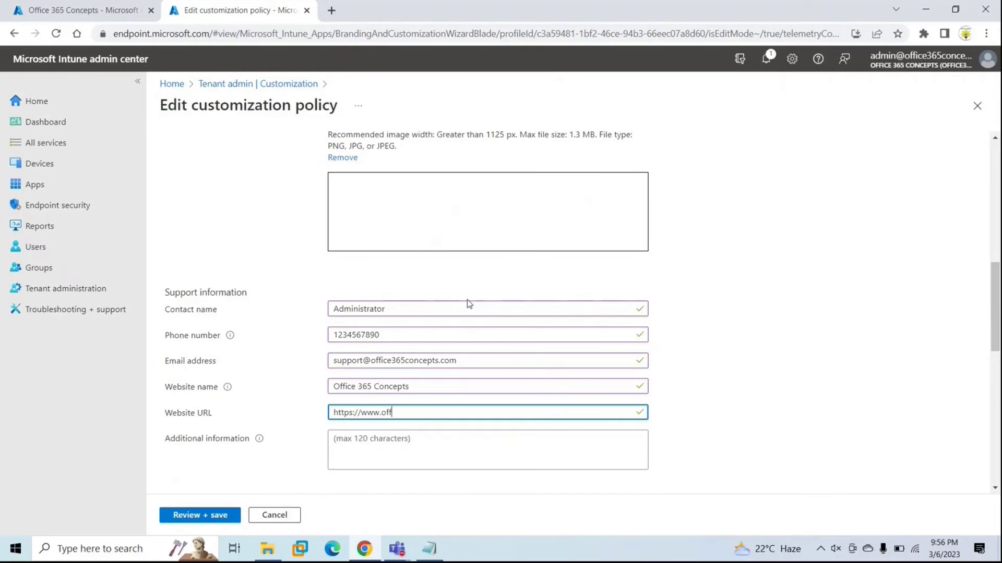
{"action": "type", "text": "ice365concepts.com"}
{"action": "scroll", "coordinate": [468, 300], "scroll_direction": "down", "scroll_amount": 3}
{"action": "left_click", "coordinate": [422, 327]}
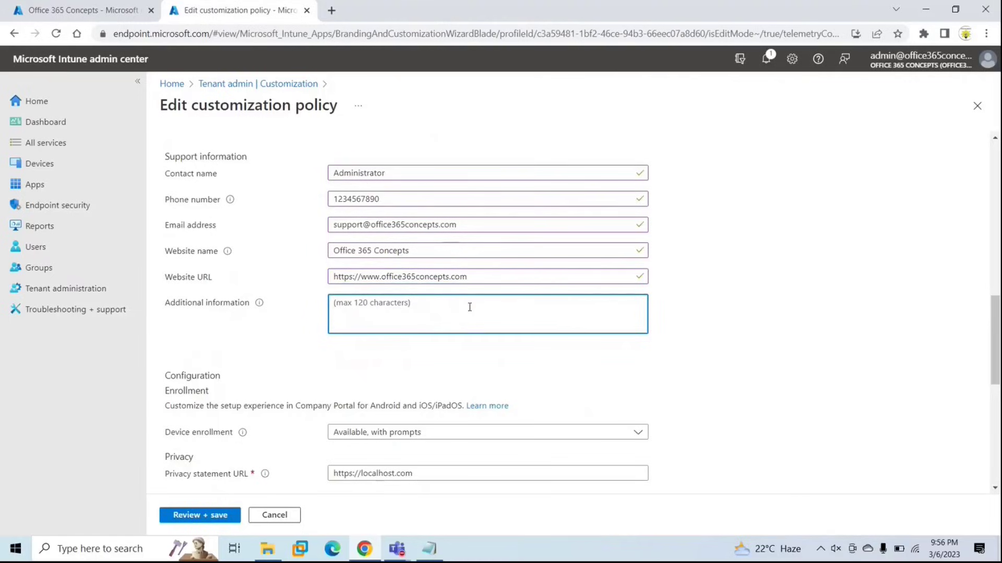
{"action": "scroll", "coordinate": [470, 307], "scroll_direction": "up", "scroll_amount": 6}
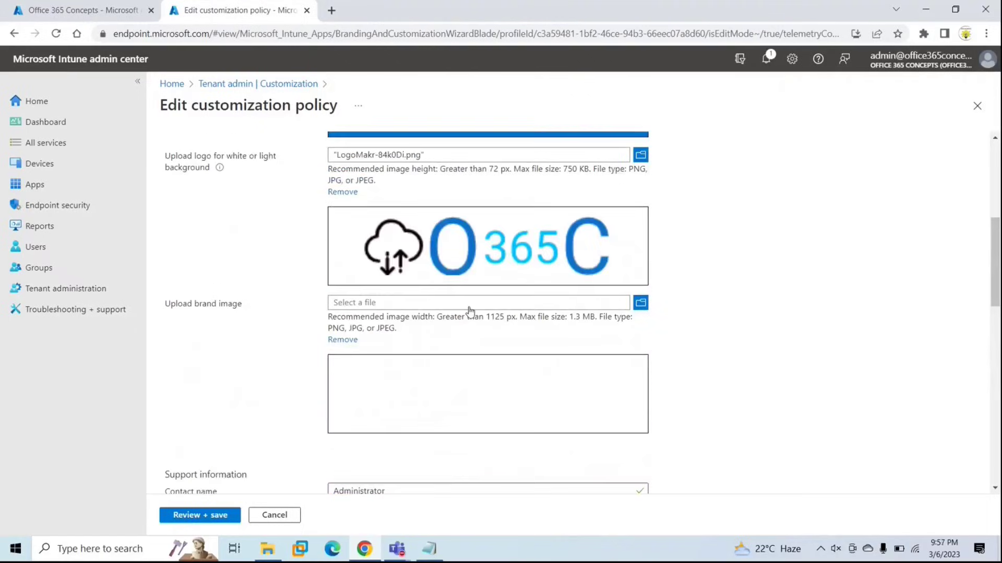
{"action": "scroll", "coordinate": [470, 310], "scroll_direction": "up", "scroll_amount": 5}
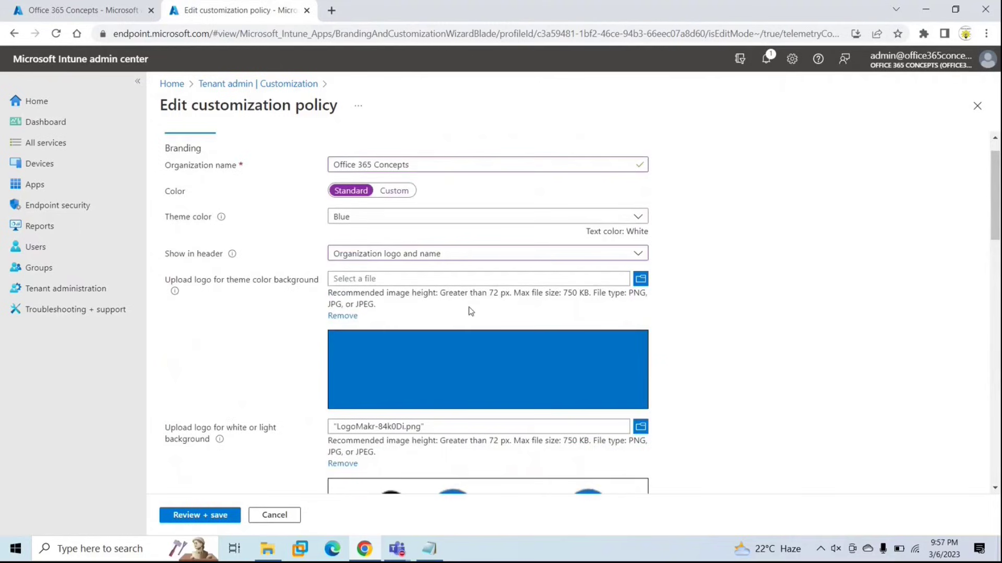
{"action": "scroll", "coordinate": [470, 310], "scroll_direction": "down", "scroll_amount": 13}
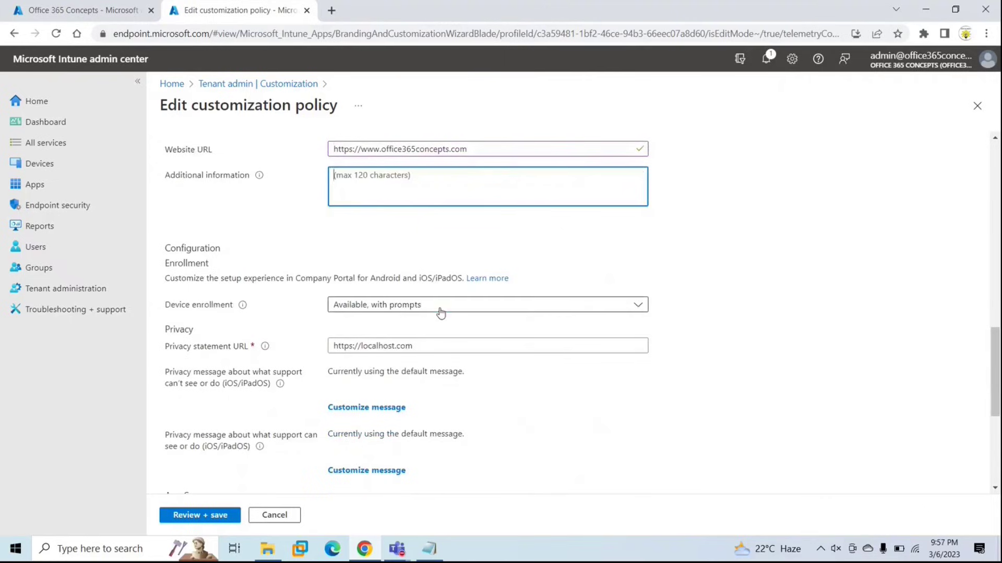
{"action": "left_click", "coordinate": [441, 312]}
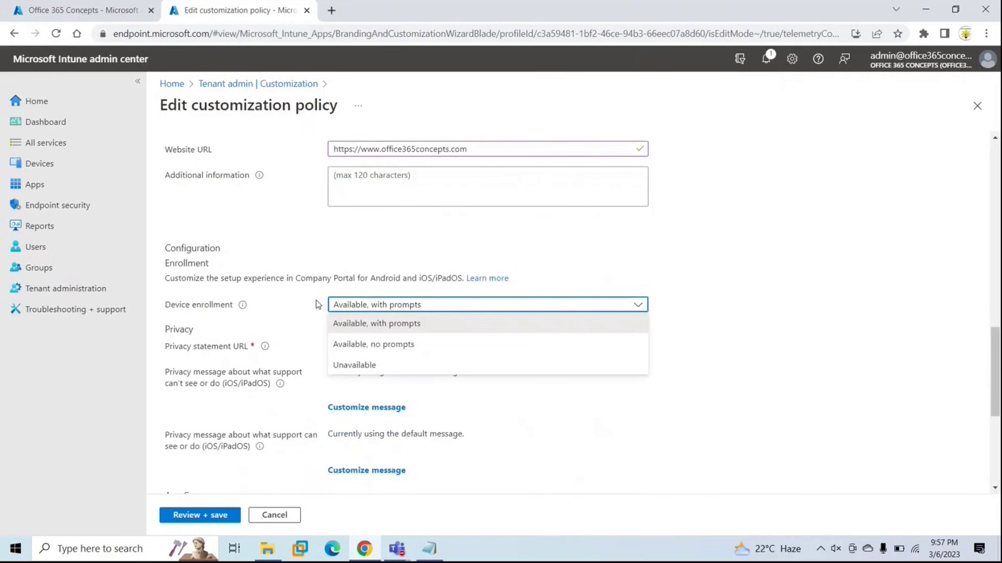
{"action": "left_click", "coordinate": [443, 304]}
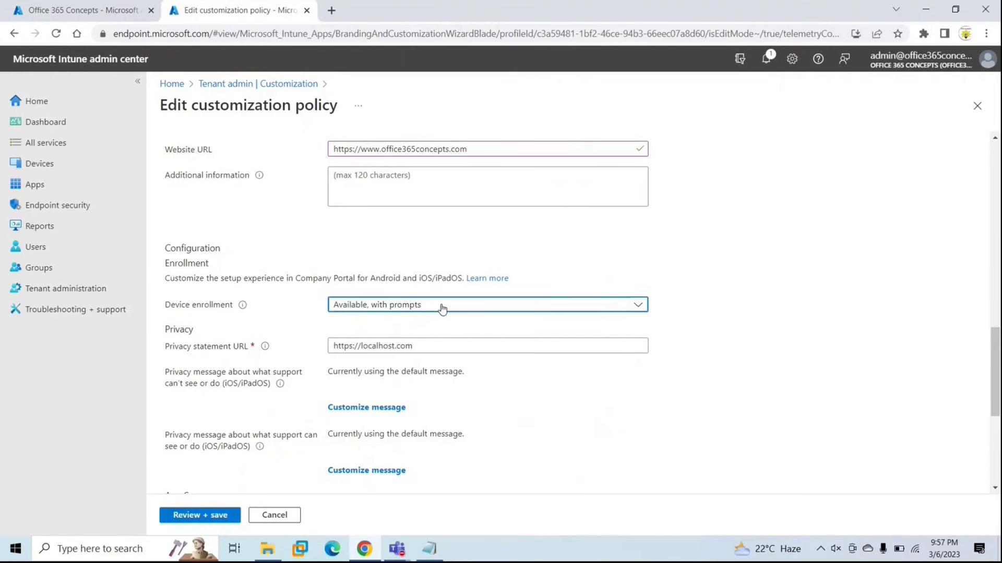
{"action": "left_click", "coordinate": [442, 308]}
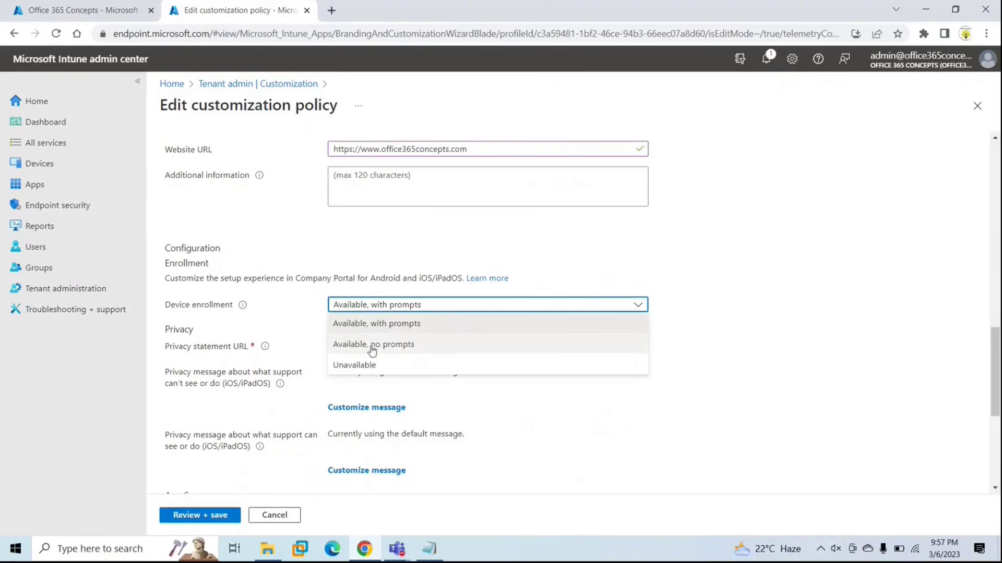
{"action": "left_click", "coordinate": [385, 346]}
{"action": "left_click", "coordinate": [465, 320]}
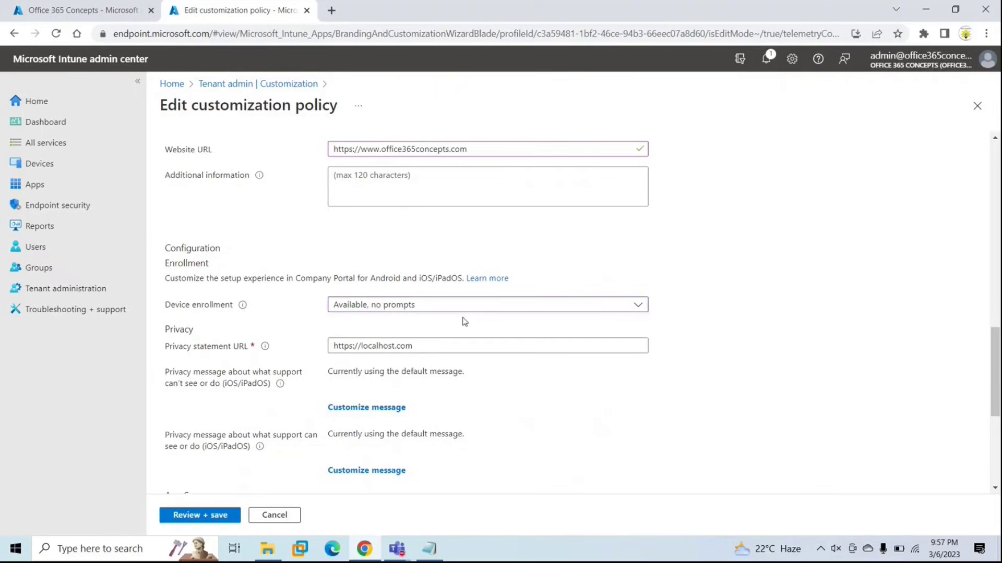
{"action": "left_click", "coordinate": [428, 308]}
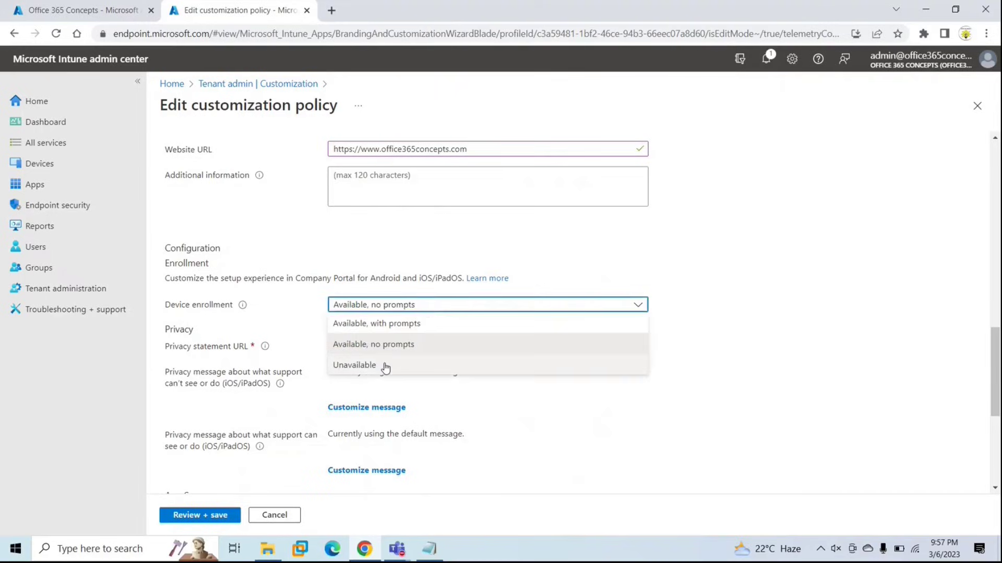
{"action": "left_click", "coordinate": [385, 367]}
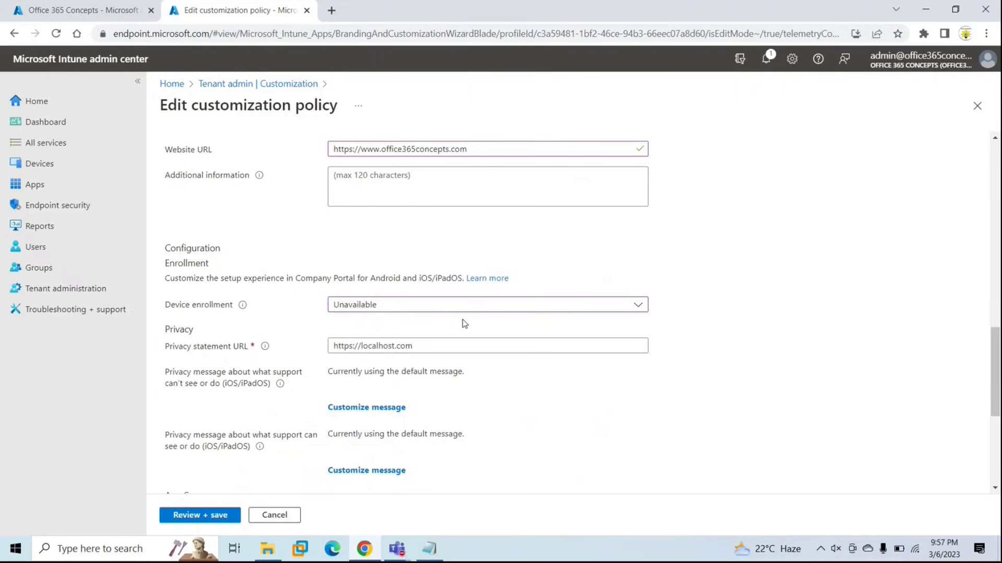
{"action": "left_click", "coordinate": [429, 308]}
{"action": "left_click", "coordinate": [390, 323]}
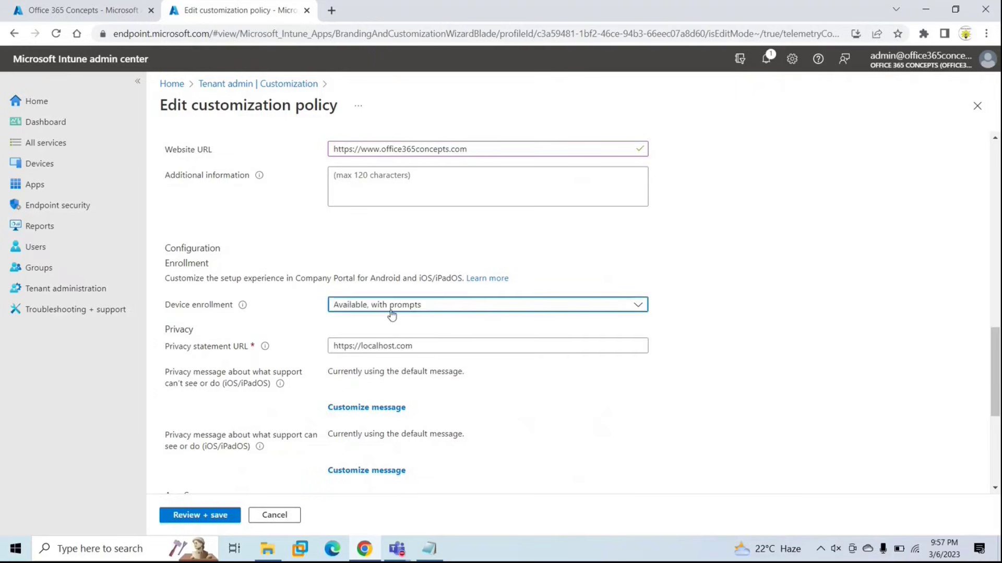
{"action": "left_click", "coordinate": [423, 326]}
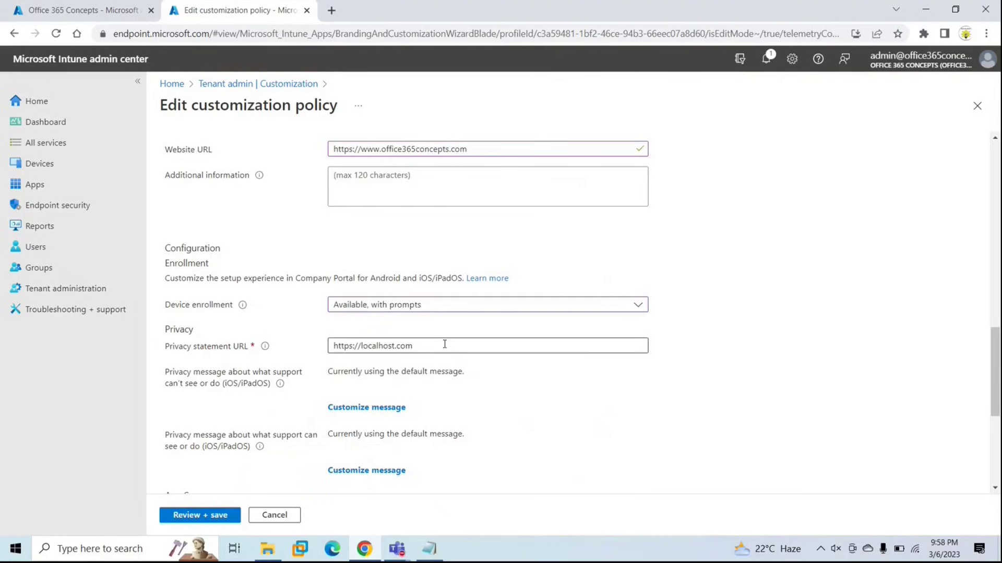
{"action": "left_click", "coordinate": [387, 347]}
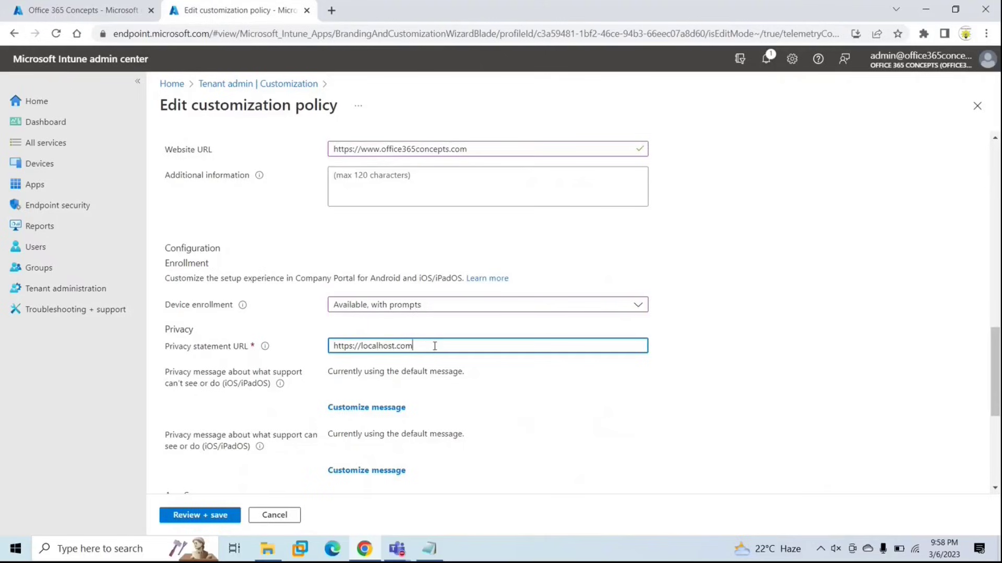
{"action": "scroll", "coordinate": [435, 346], "scroll_direction": "down", "scroll_amount": 5}
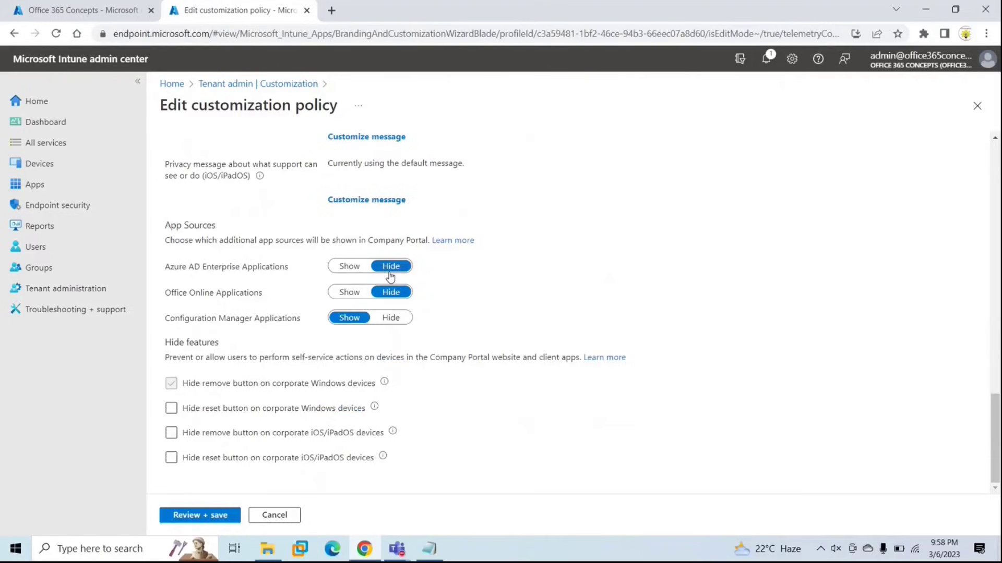
{"action": "scroll", "coordinate": [386, 275], "scroll_direction": "up", "scroll_amount": 4}
Review the edited customization policy's summary and save it.
{"action": "scroll", "coordinate": [391, 280], "scroll_direction": "down", "scroll_amount": 3}
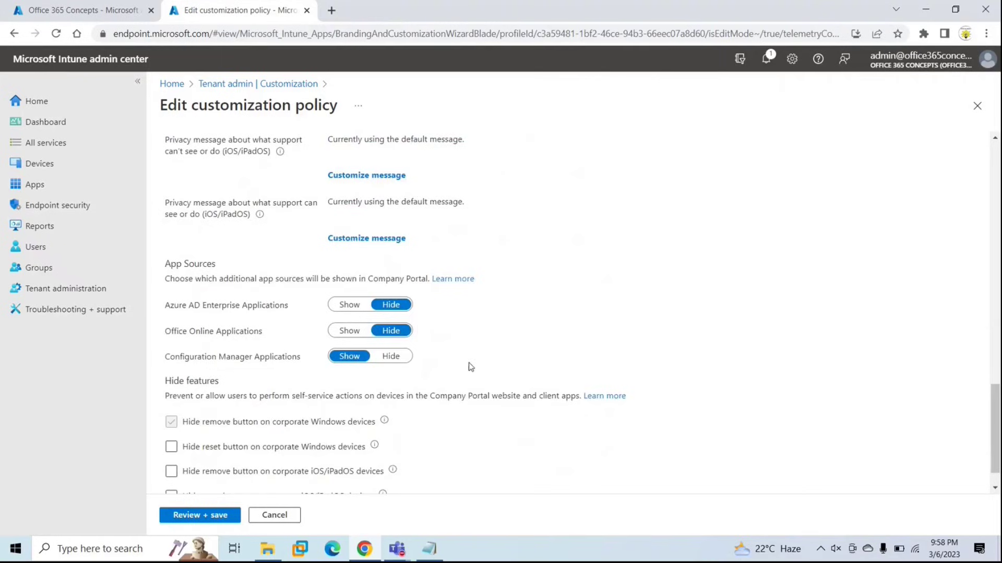
{"action": "scroll", "coordinate": [467, 368], "scroll_direction": "down", "scroll_amount": 1}
{"action": "left_click", "coordinate": [203, 516]}
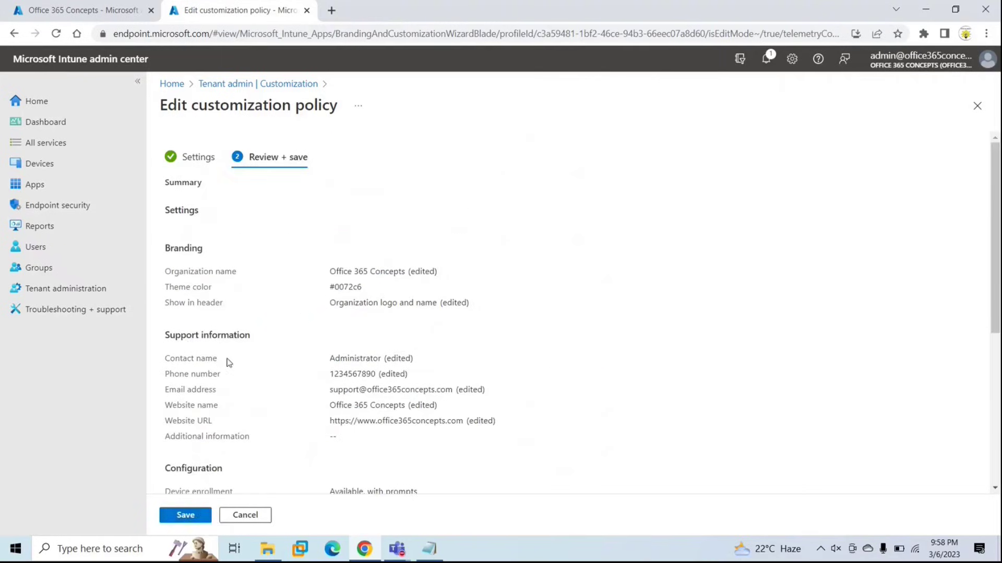
{"action": "left_click", "coordinate": [185, 515]}
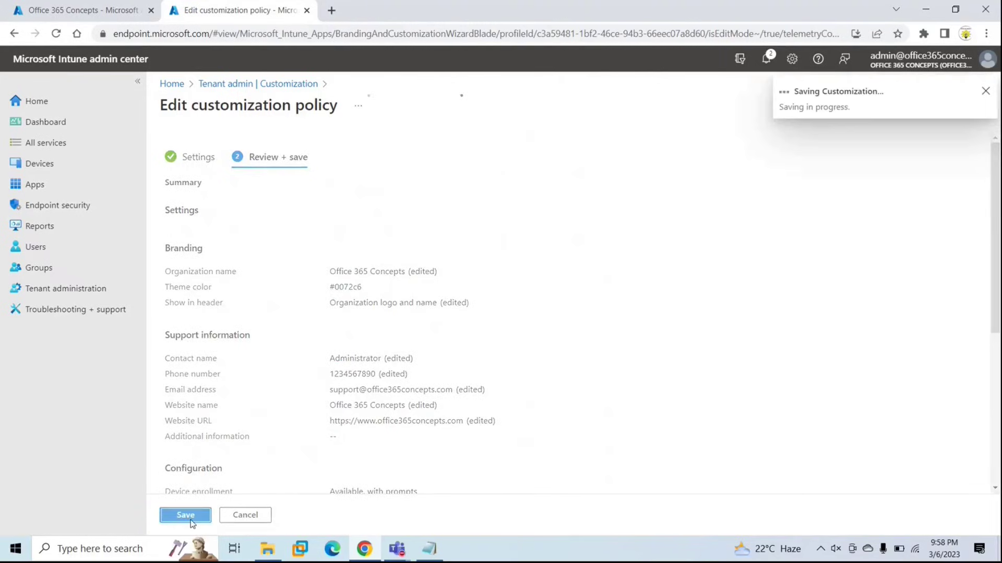
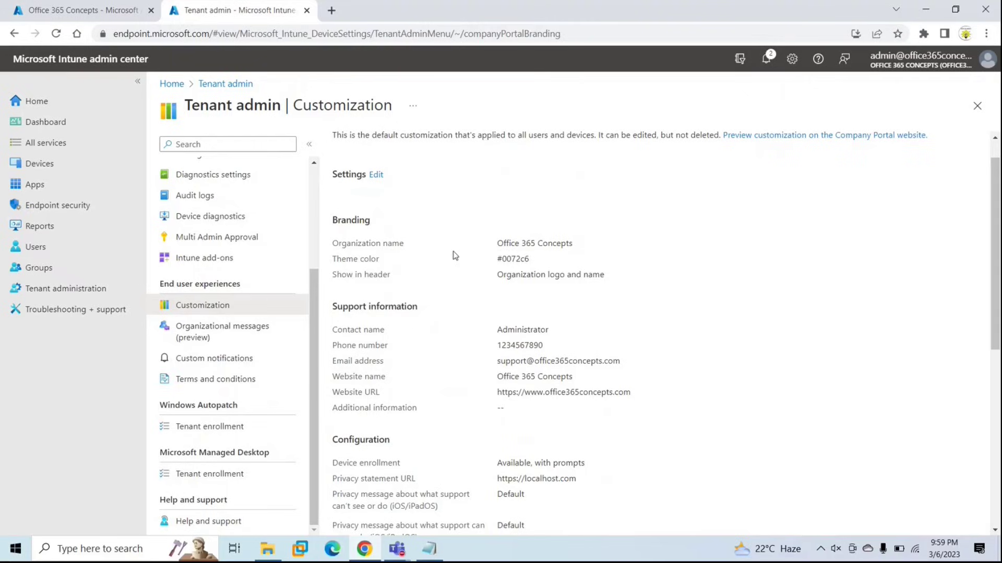
Open the Terms and conditions page under Tenant administration's End user experiences.
{"action": "left_click", "coordinate": [57, 296]}
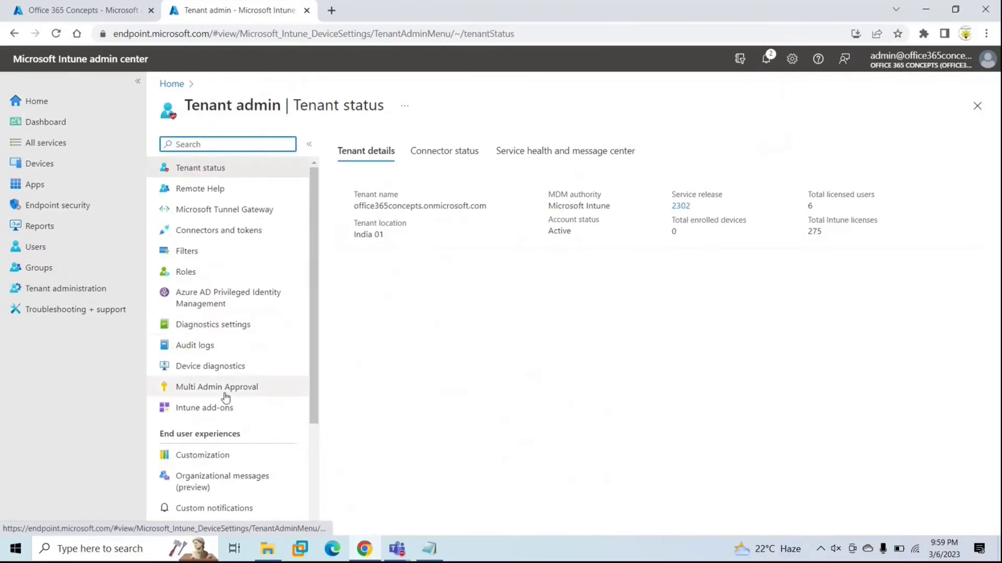
{"action": "scroll", "coordinate": [224, 398], "scroll_direction": "down", "scroll_amount": 3}
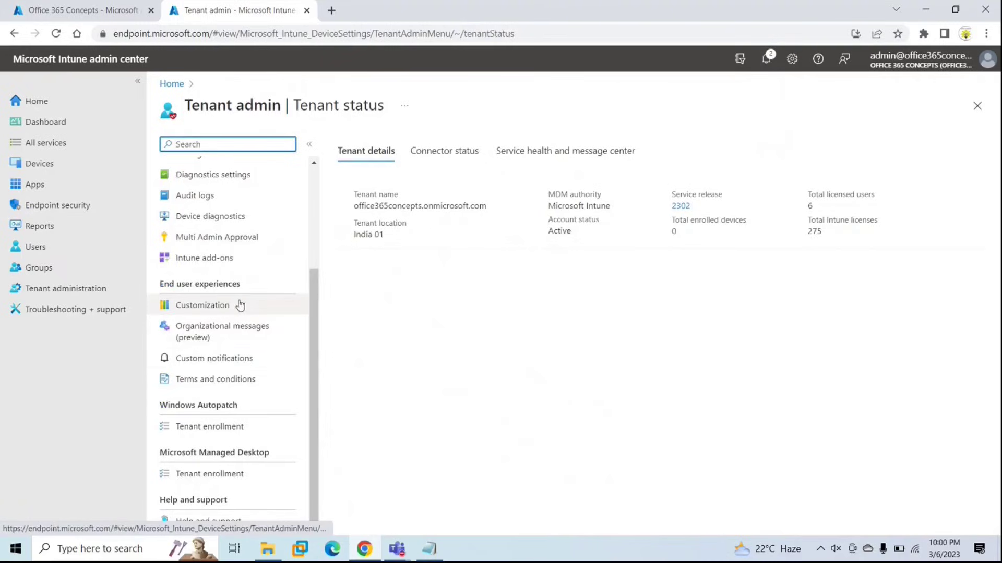
{"action": "left_click", "coordinate": [257, 380]}
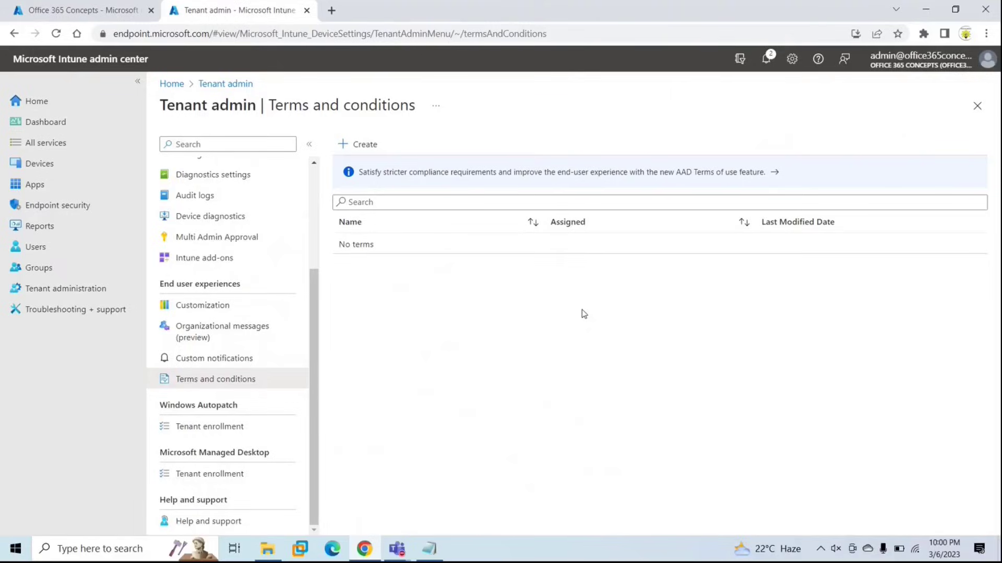
Start a new terms and conditions policy named TRC and advance to the Terms step.
{"action": "left_click", "coordinate": [368, 146]}
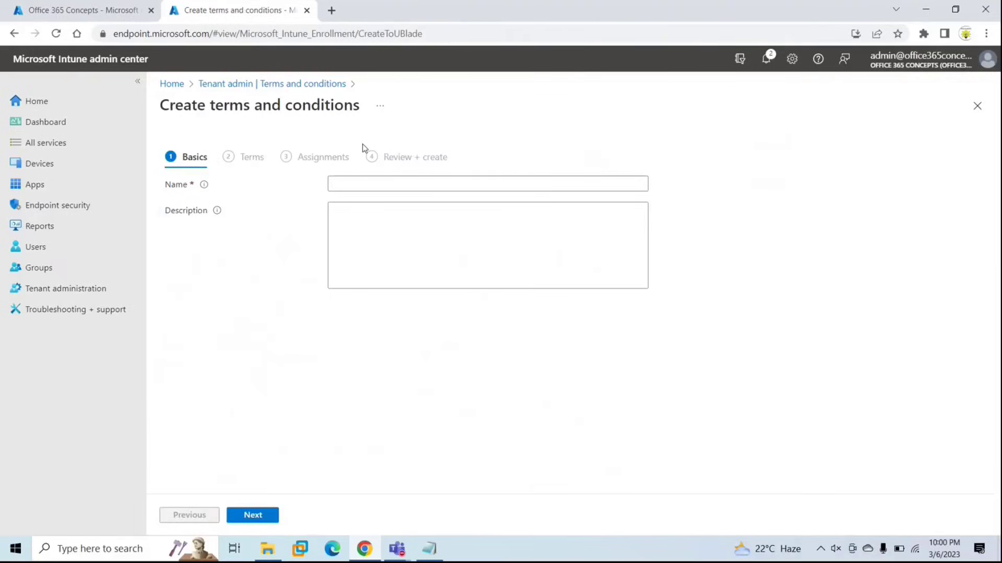
{"action": "left_click", "coordinate": [354, 182]}
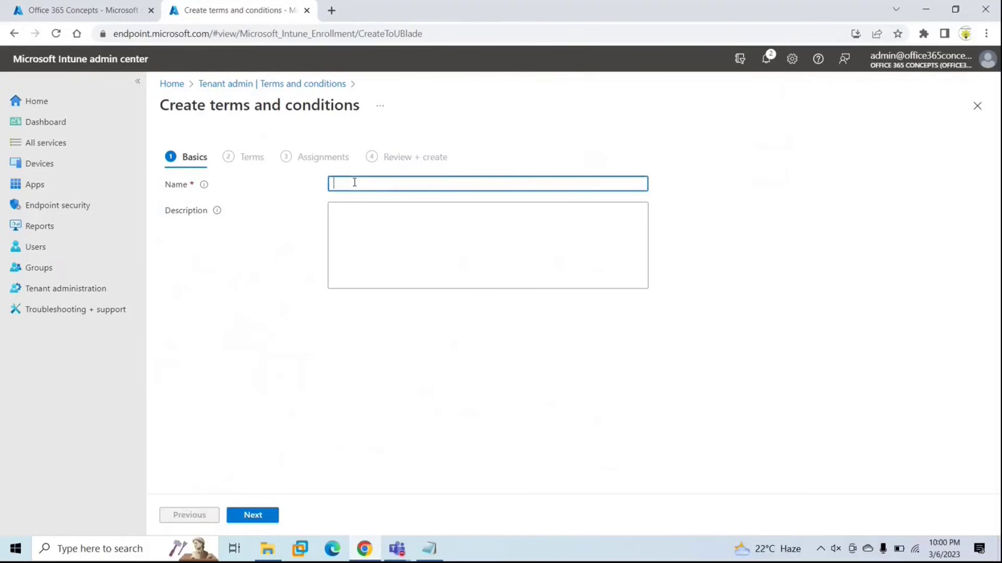
{"action": "type", "text": "TRC"}
{"action": "left_click", "coordinate": [254, 520]}
{"action": "left_click", "coordinate": [348, 221]}
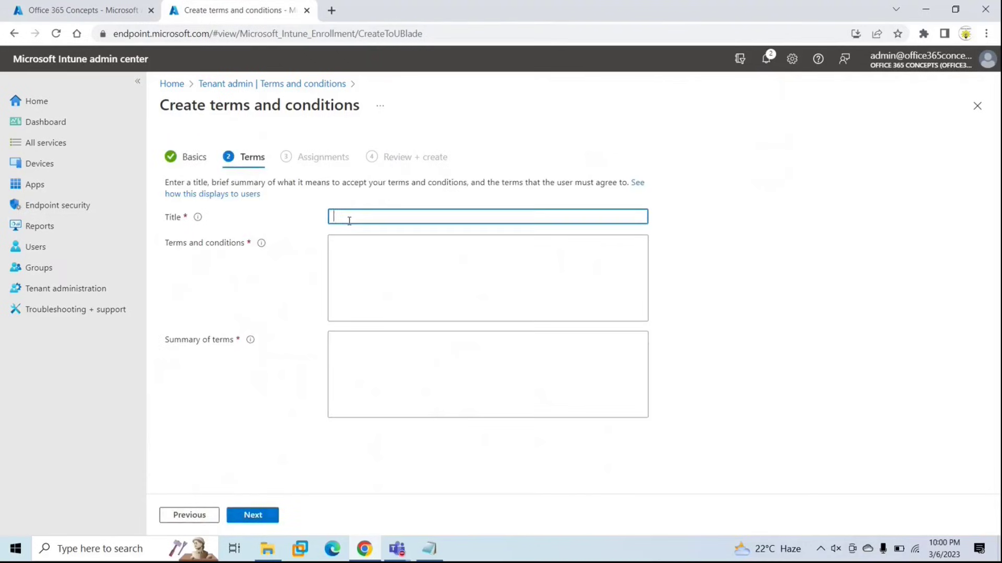
Title the terms 'Terms and Conditions' and paste the terms line copied from Notepad.
{"action": "type", "text": "Terms and Conditions"}
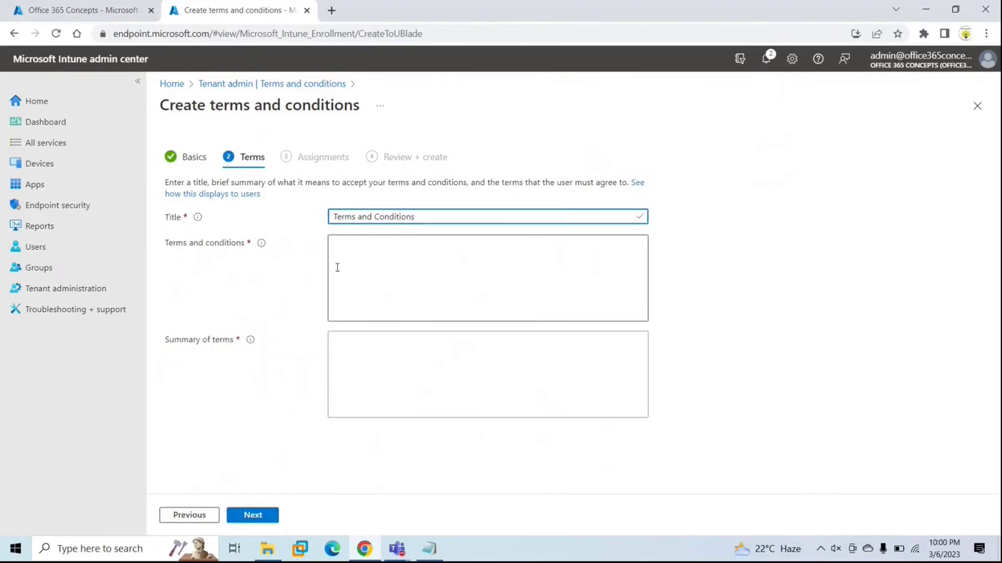
{"action": "left_click", "coordinate": [336, 272]}
{"action": "left_click", "coordinate": [429, 548]}
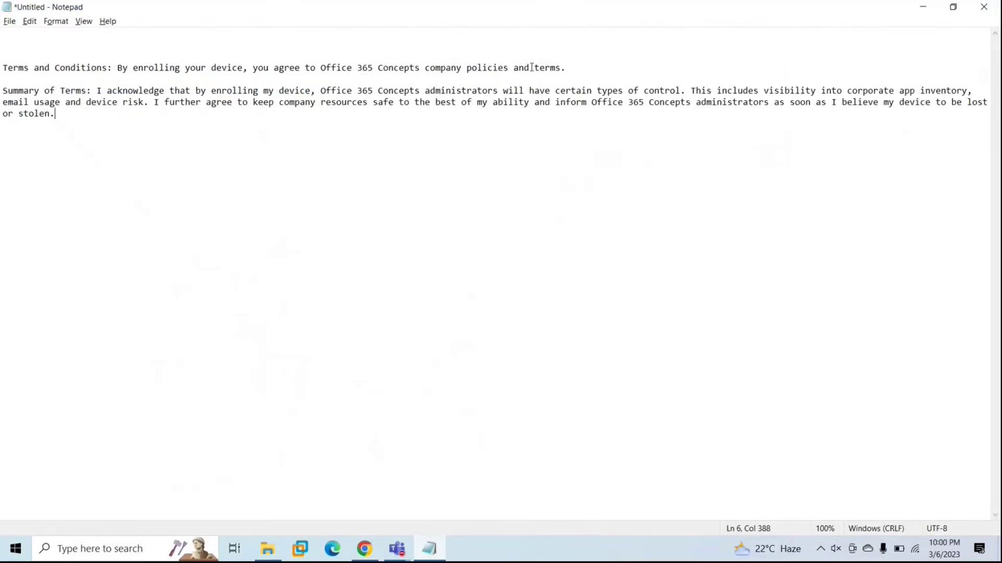
{"action": "left_click_drag", "start_coordinate": [566, 67], "coordinate": [1, 68]}
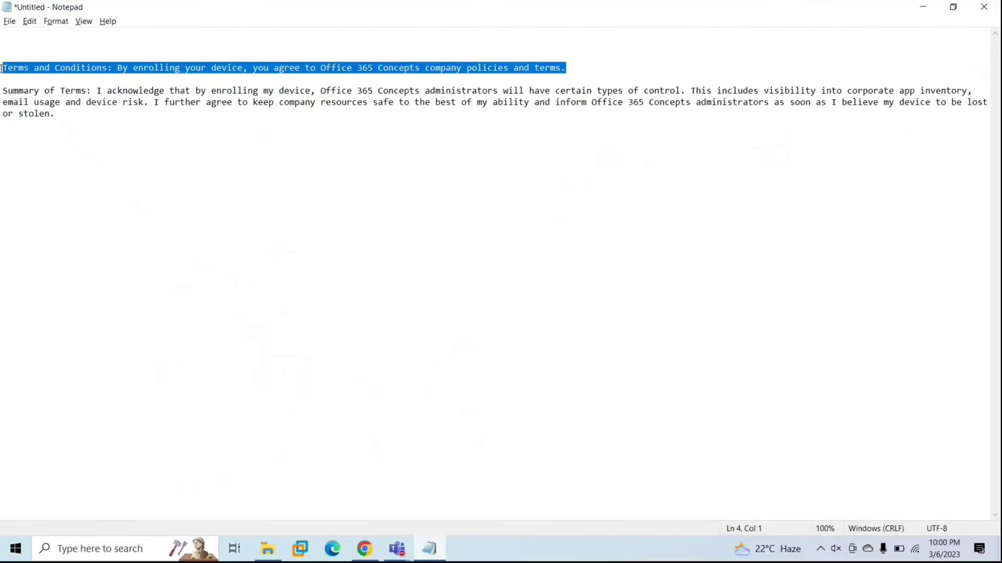
{"action": "key", "text": "ctrl+c"}
{"action": "key", "text": "alt+Tab"}
{"action": "key", "text": "ctrl+v"}
{"action": "type", "text": "q"}
{"action": "key", "text": "BackSpace"}
Paste the Summary of Terms paragraph from Notepad and continue to Assignments.
{"action": "key", "text": "Tab"}
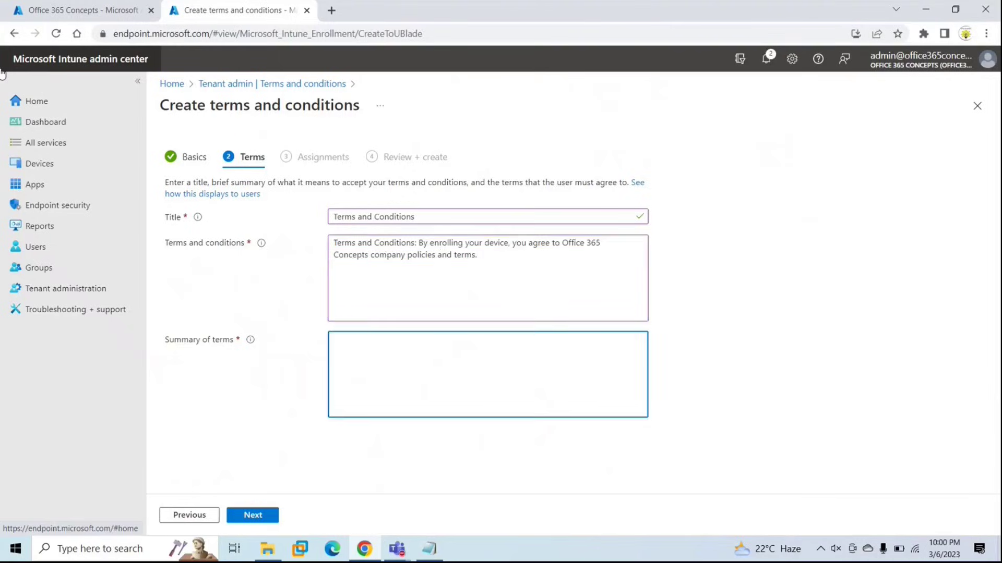
{"action": "key", "text": "alt+Tab"}
{"action": "left_click", "coordinate": [66, 116]}
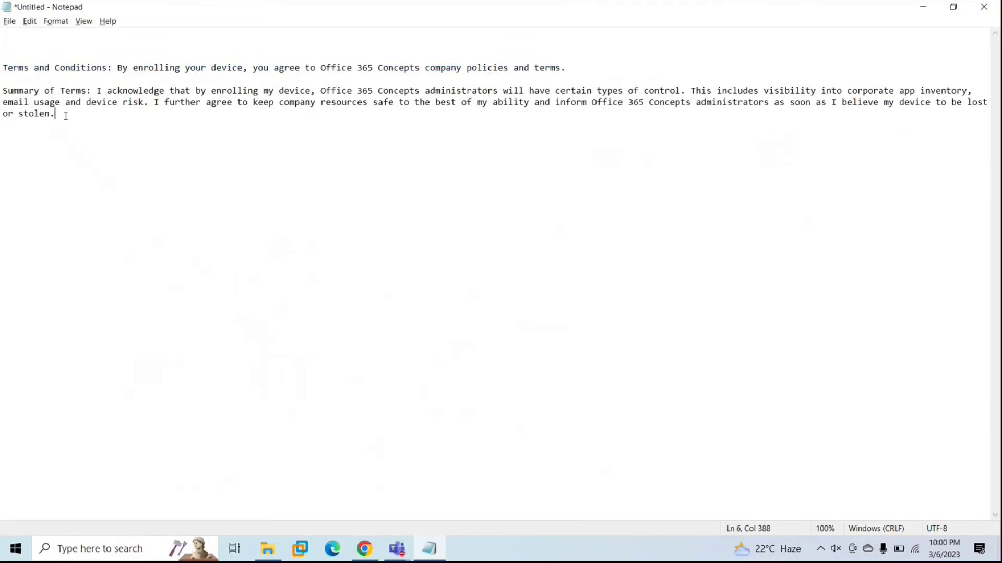
{"action": "left_click_drag", "start_coordinate": [66, 116], "coordinate": [2, 89]}
{"action": "key", "text": "ctrl+c"}
{"action": "key", "text": "alt+Tab"}
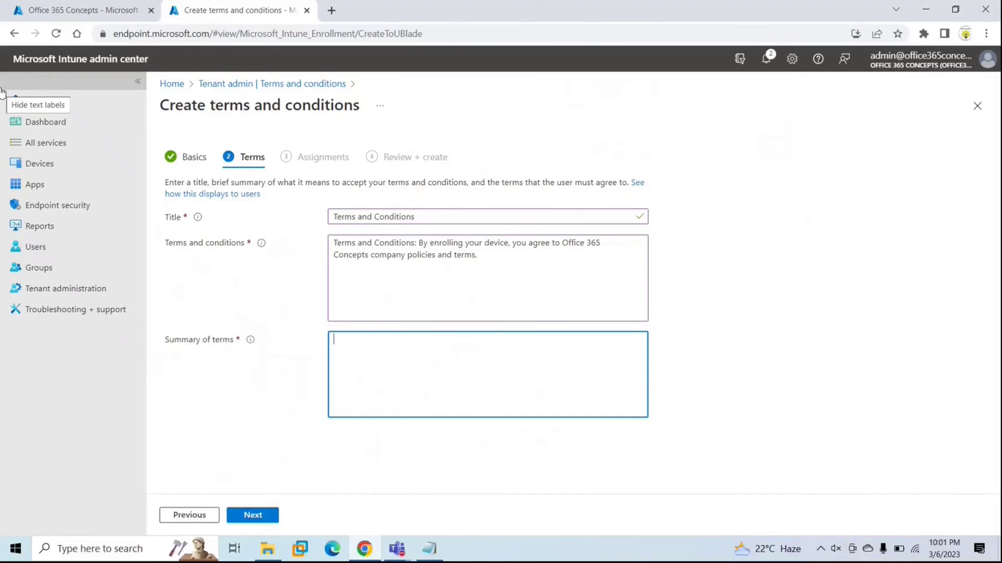
{"action": "key", "text": "ctrl+v"}
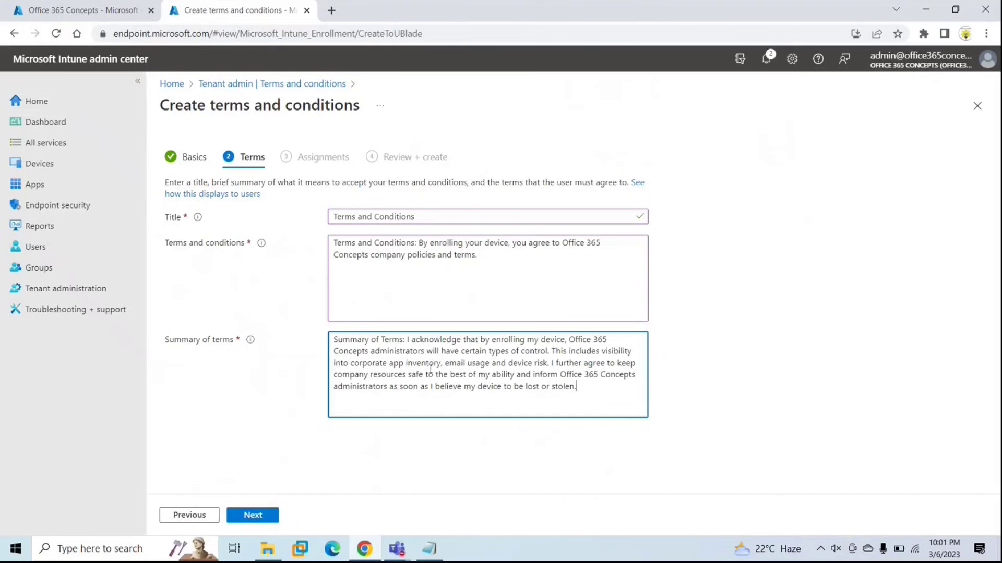
{"action": "left_click", "coordinate": [252, 516]}
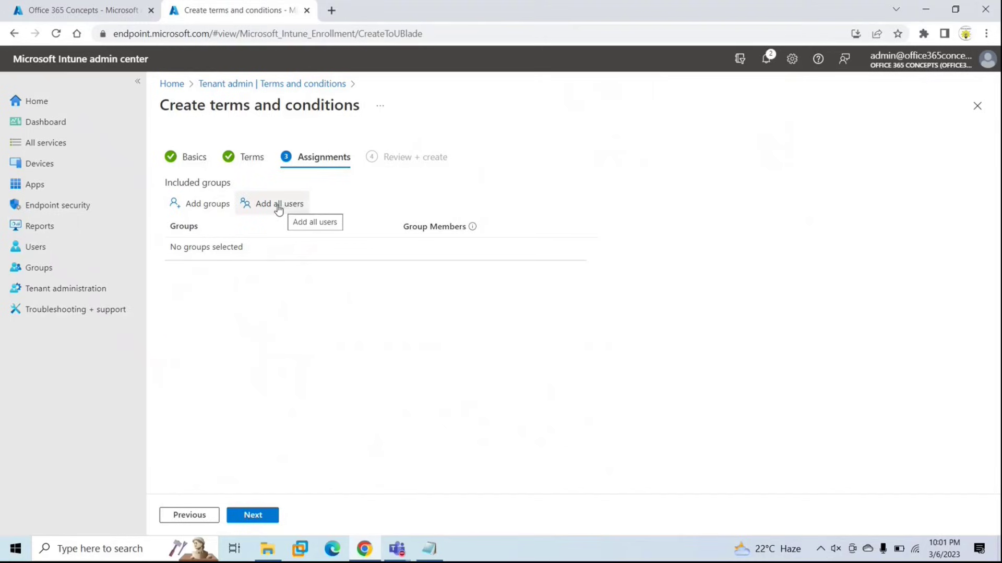
Assign the TRC terms to All users and continue to Review + create.
{"action": "left_click", "coordinate": [207, 205]}
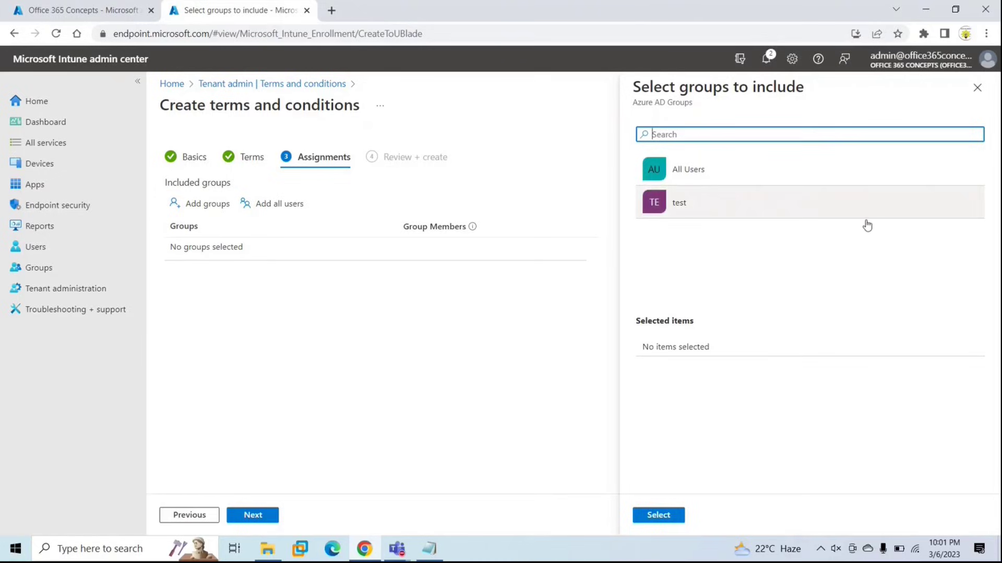
{"action": "left_click", "coordinate": [977, 87]}
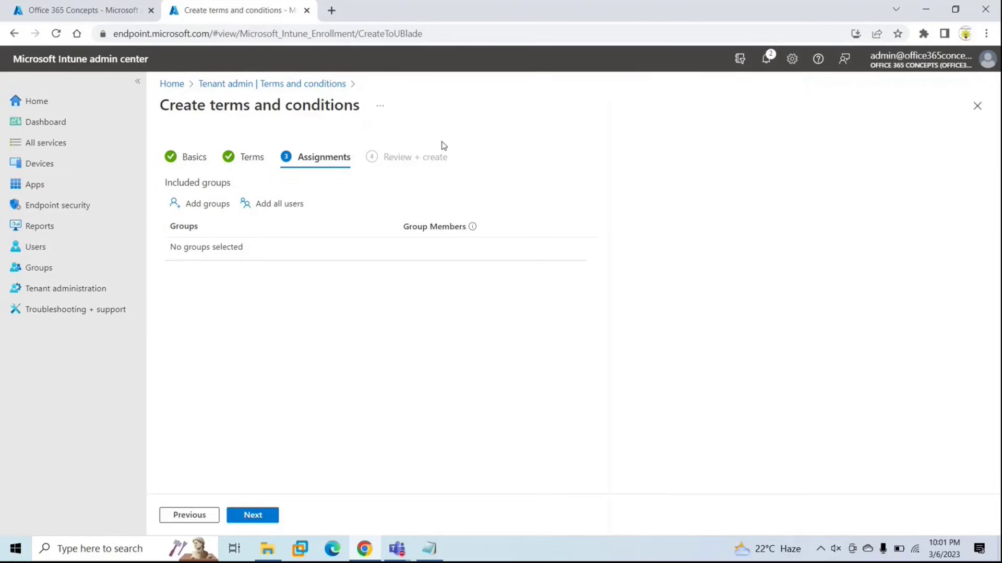
{"action": "left_click", "coordinate": [277, 207]}
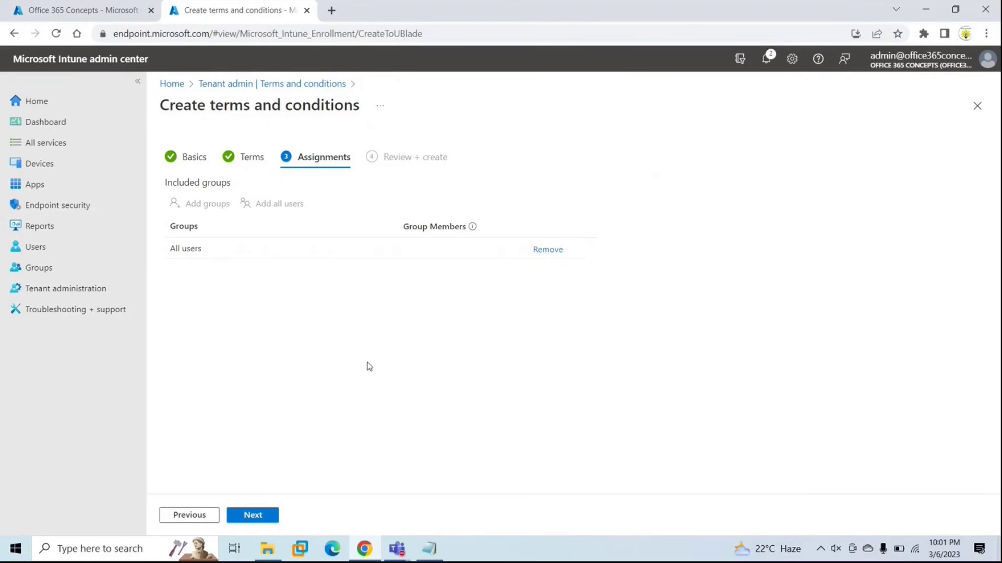
{"action": "left_click", "coordinate": [254, 515]}
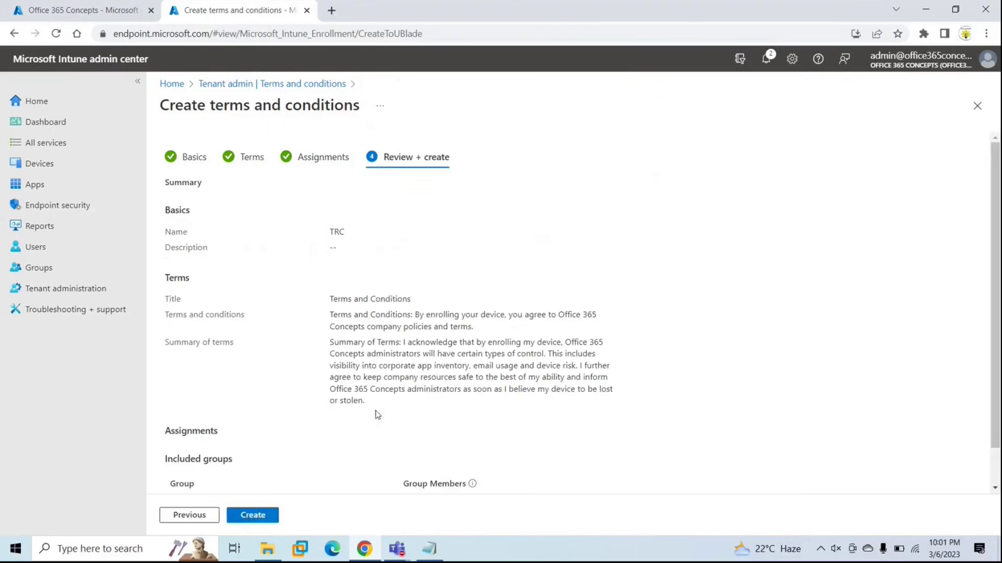
Create the TRC terms and conditions policy.
{"action": "left_click", "coordinate": [258, 516]}
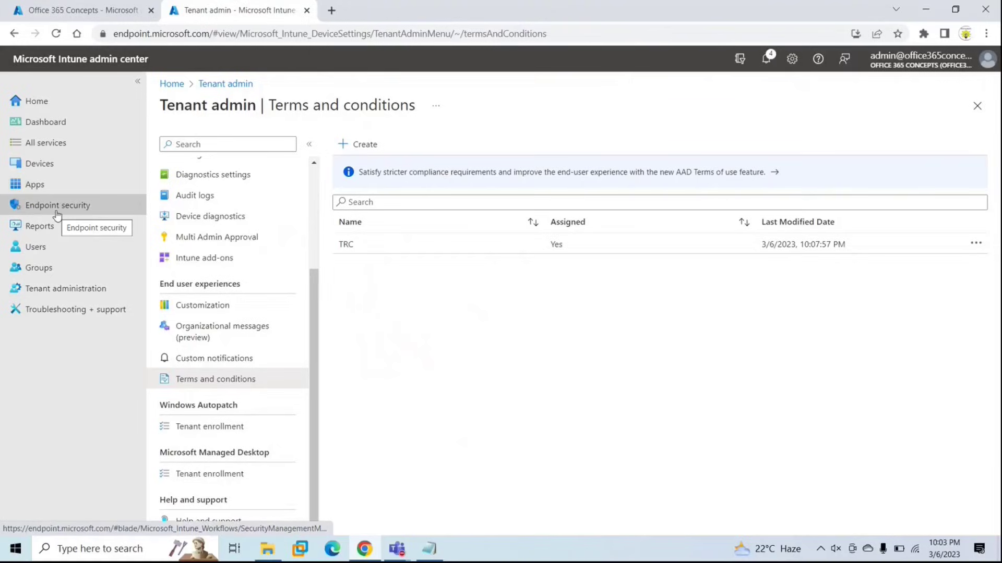
Open the Device categories page under Devices.
{"action": "left_click", "coordinate": [54, 171]}
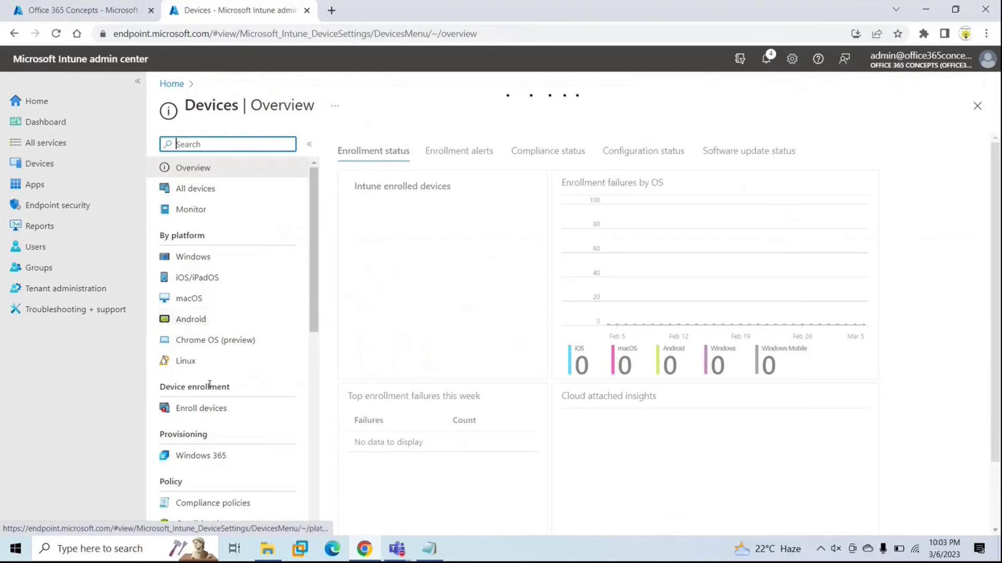
{"action": "scroll", "coordinate": [208, 389], "scroll_direction": "down", "scroll_amount": 10}
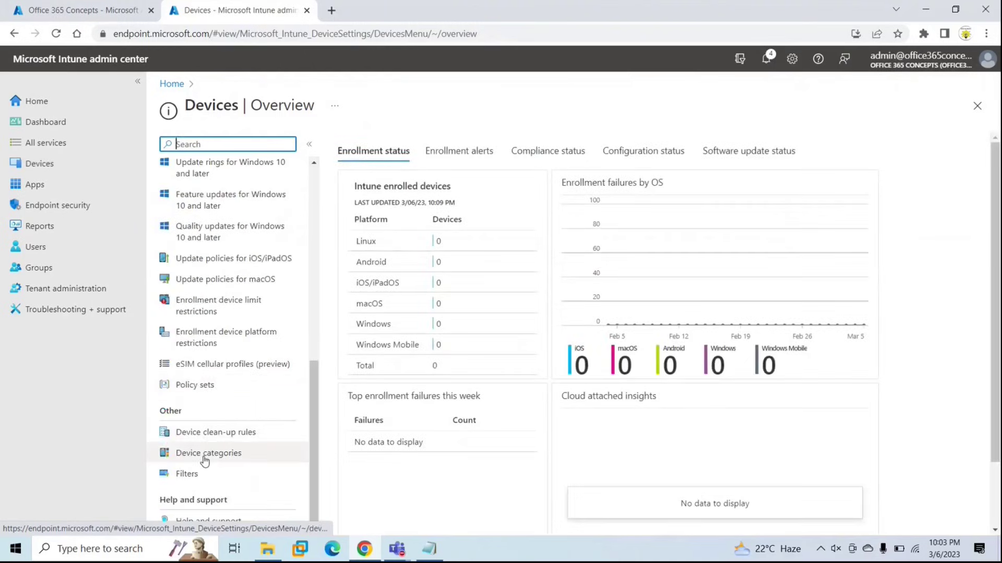
{"action": "left_click", "coordinate": [250, 454]}
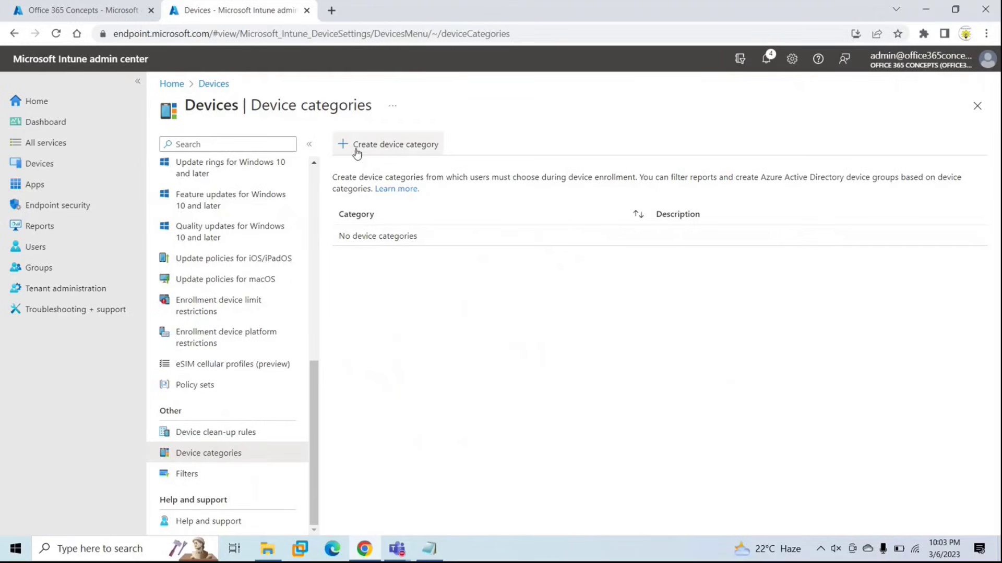
Create the Sales device category with the Default scope tag.
{"action": "left_click", "coordinate": [398, 146]}
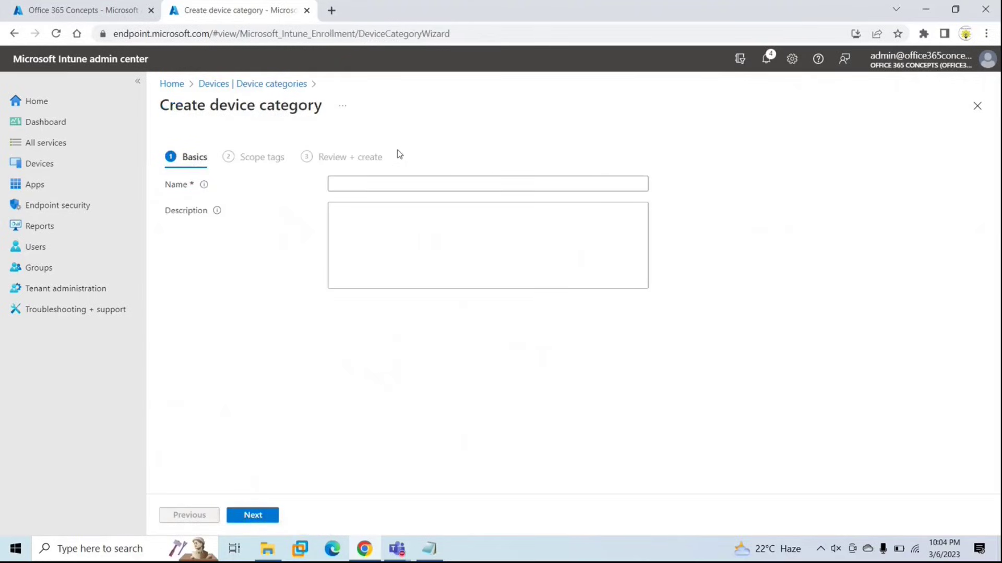
{"action": "left_click", "coordinate": [376, 184]}
{"action": "type", "text": "Sa"}
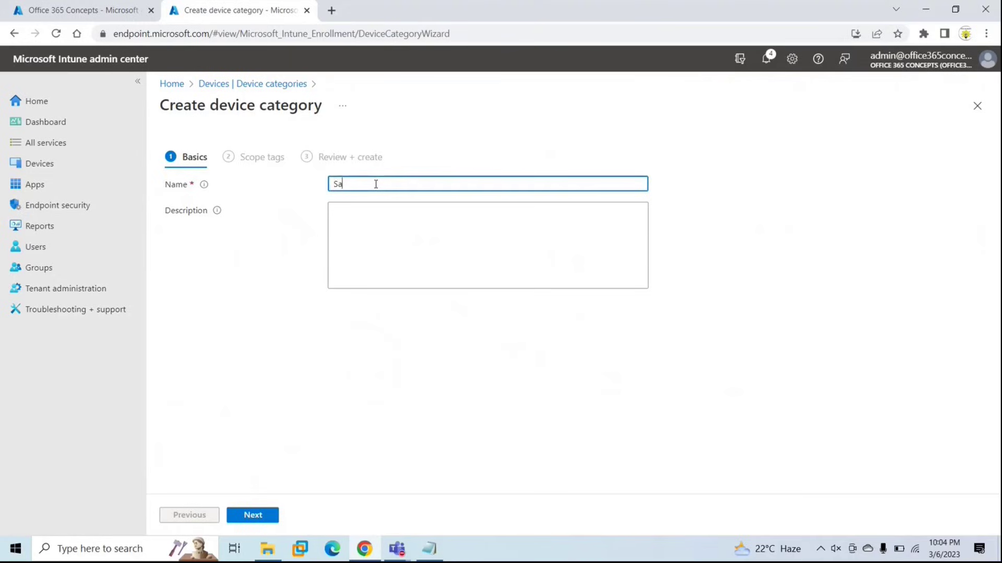
{"action": "type", "text": "les"}
{"action": "left_click", "coordinate": [263, 515]}
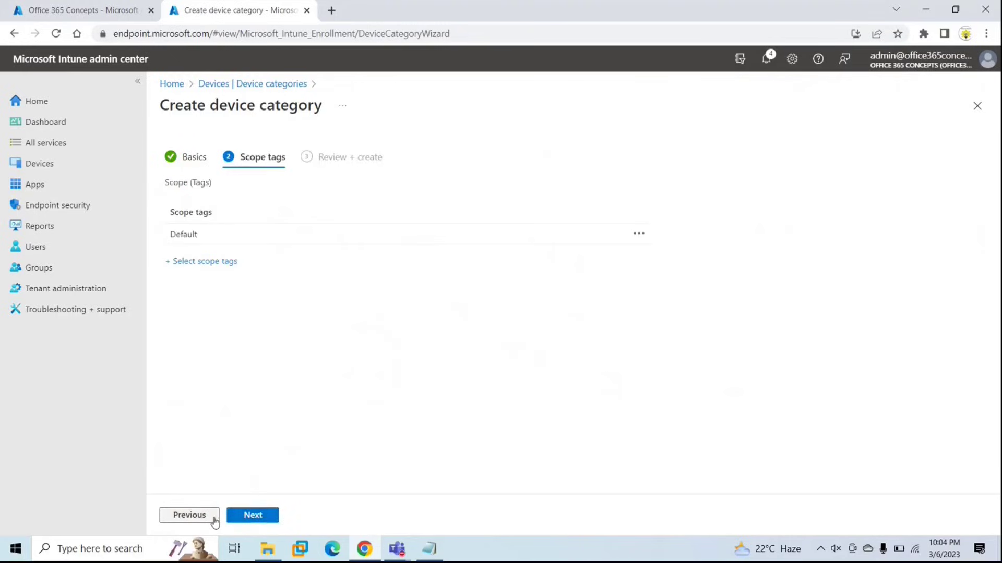
{"action": "left_click", "coordinate": [205, 518]}
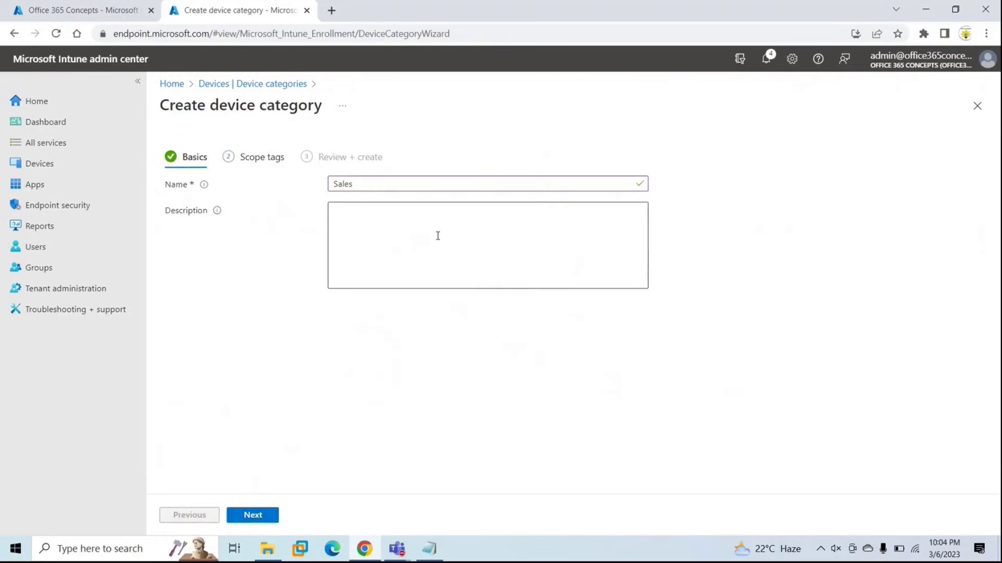
{"action": "left_click", "coordinate": [252, 515]}
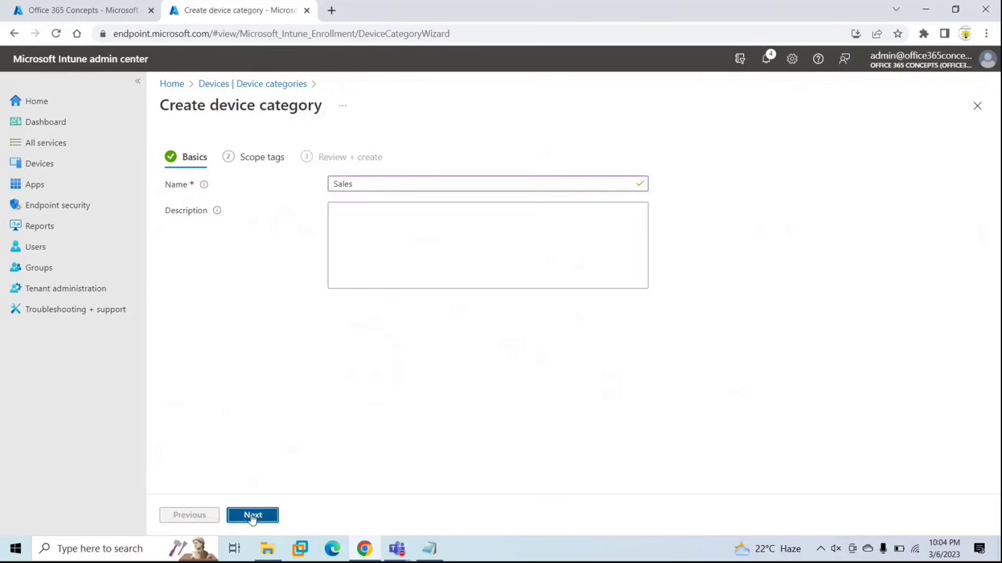
{"action": "left_click", "coordinate": [246, 517]}
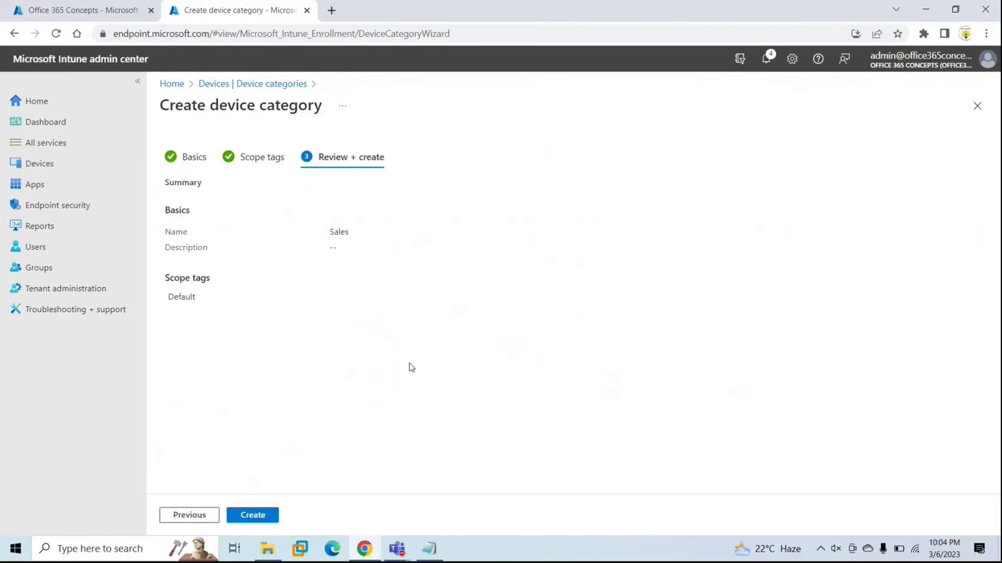
{"action": "left_click", "coordinate": [251, 519]}
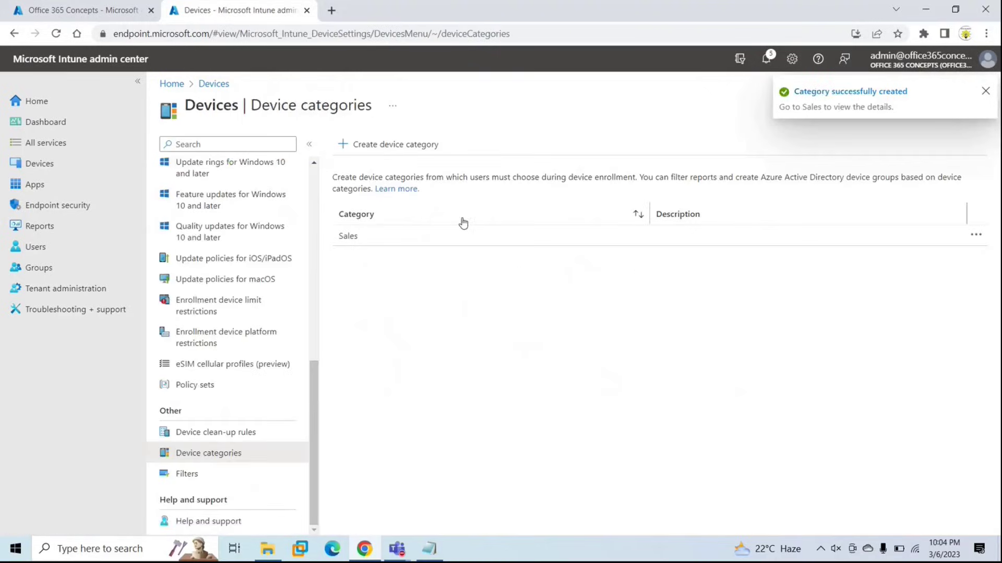
Create a second device category, HR, keeping the Default scope tag.
{"action": "left_click", "coordinate": [400, 145]}
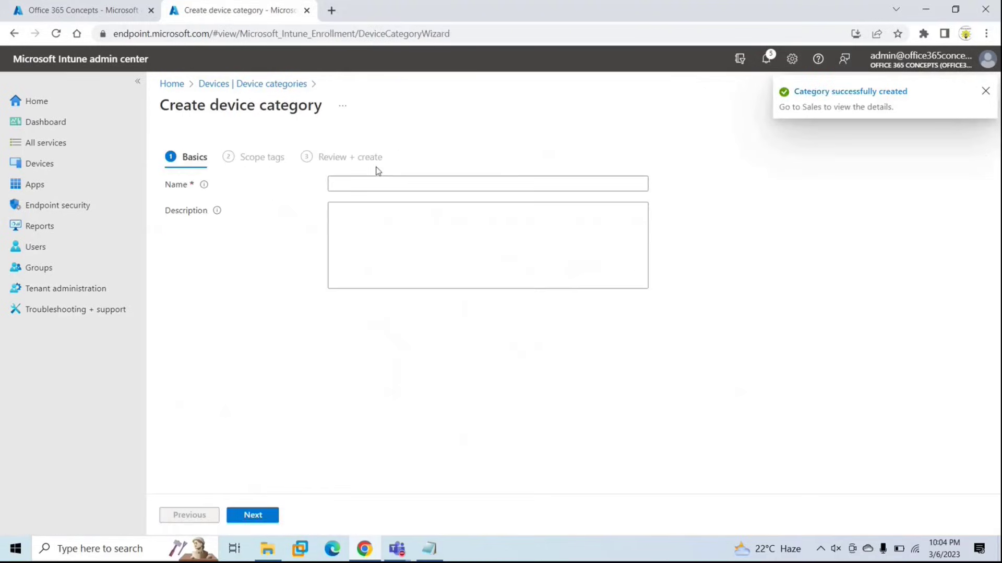
{"action": "left_click", "coordinate": [358, 184]}
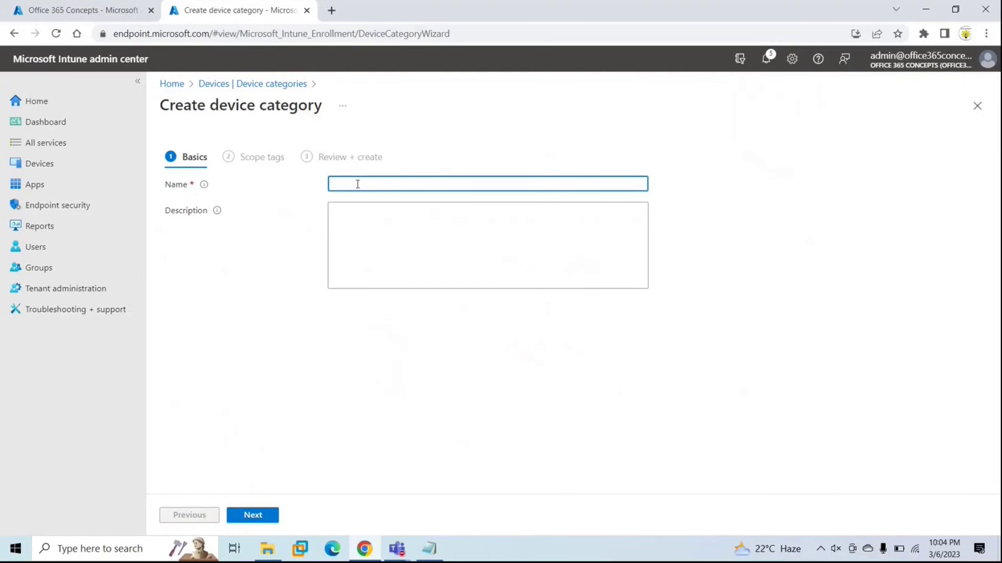
{"action": "left_click", "coordinate": [253, 518]}
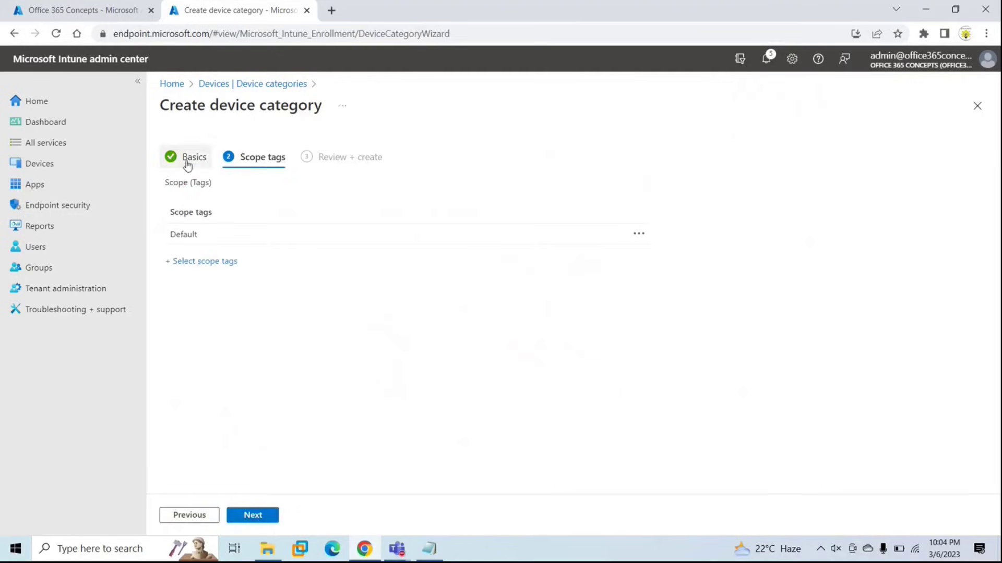
{"action": "left_click", "coordinate": [262, 515]}
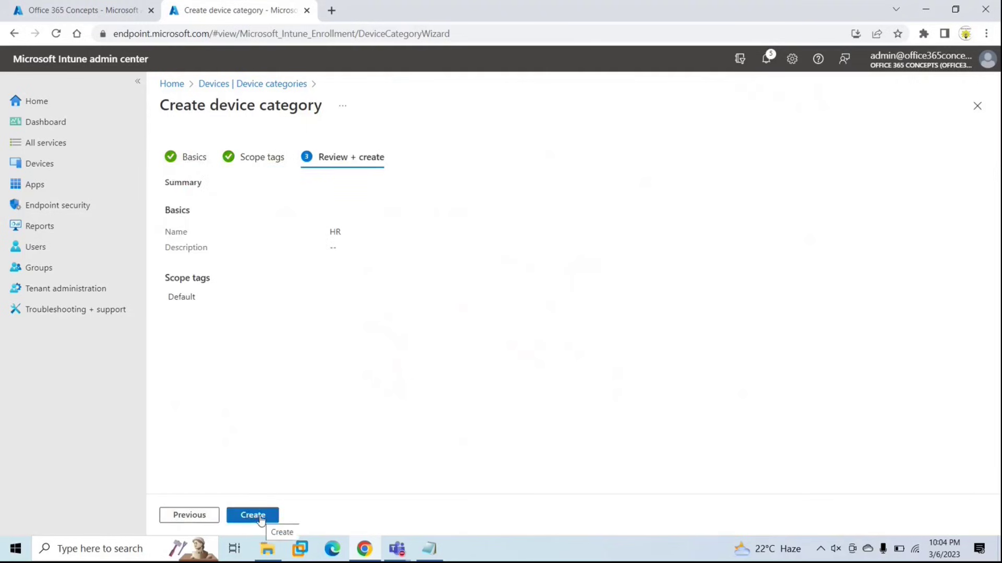
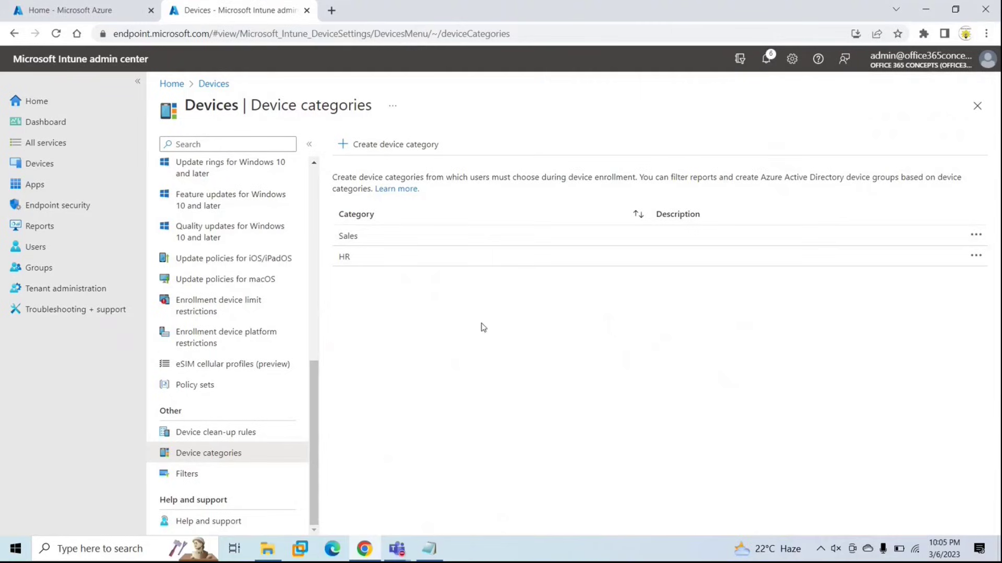
Check the groups list in Azure Active Directory, then return to the Intune admin center.
{"action": "left_click", "coordinate": [63, 269]}
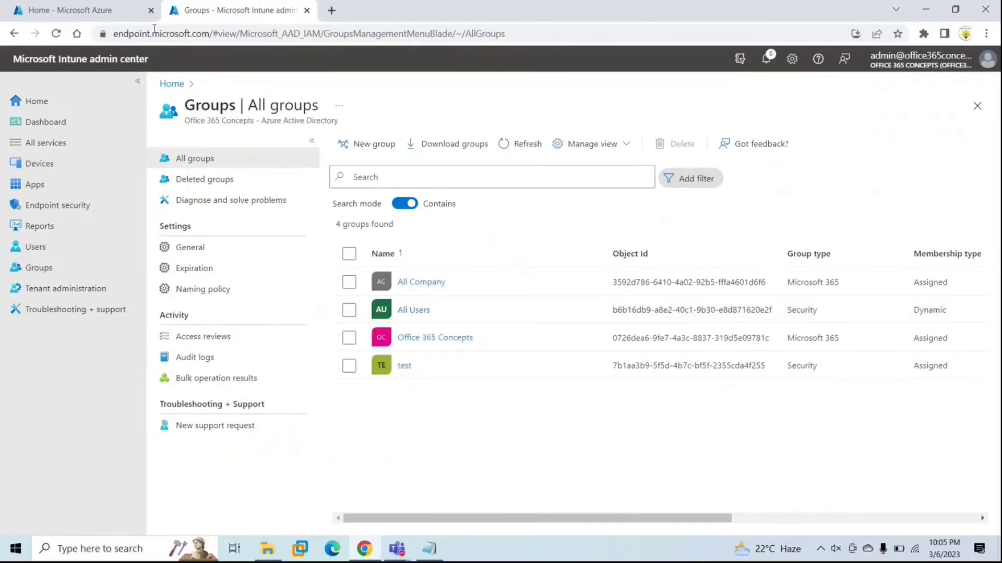
{"action": "left_click", "coordinate": [73, 19]}
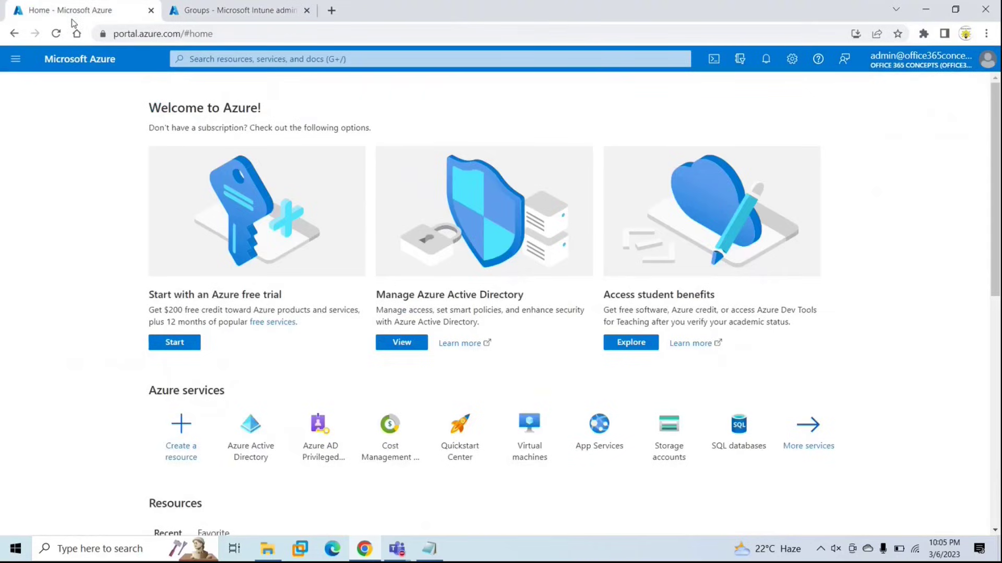
{"action": "left_click", "coordinate": [224, 59]}
{"action": "left_click", "coordinate": [212, 168]}
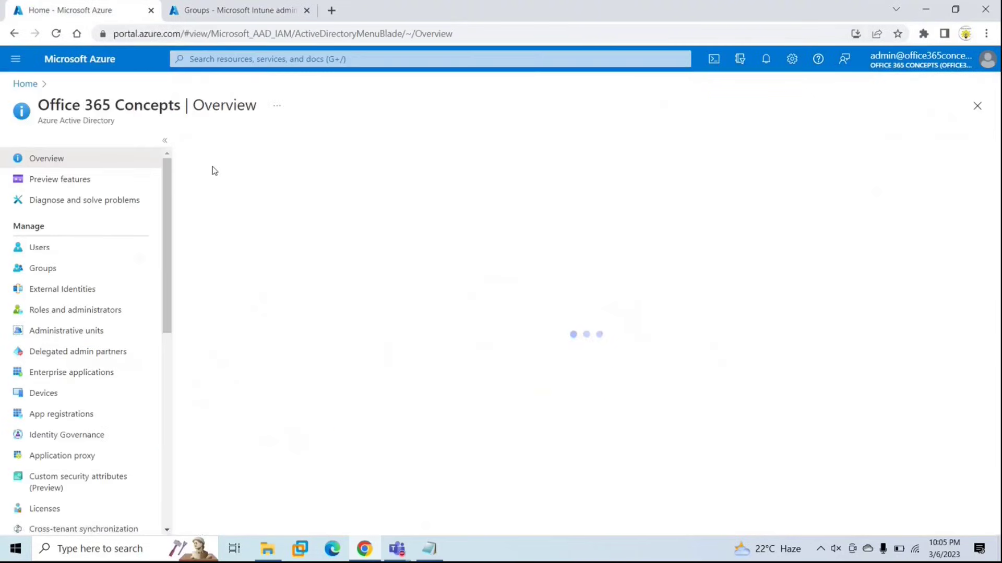
{"action": "left_click", "coordinate": [43, 268]}
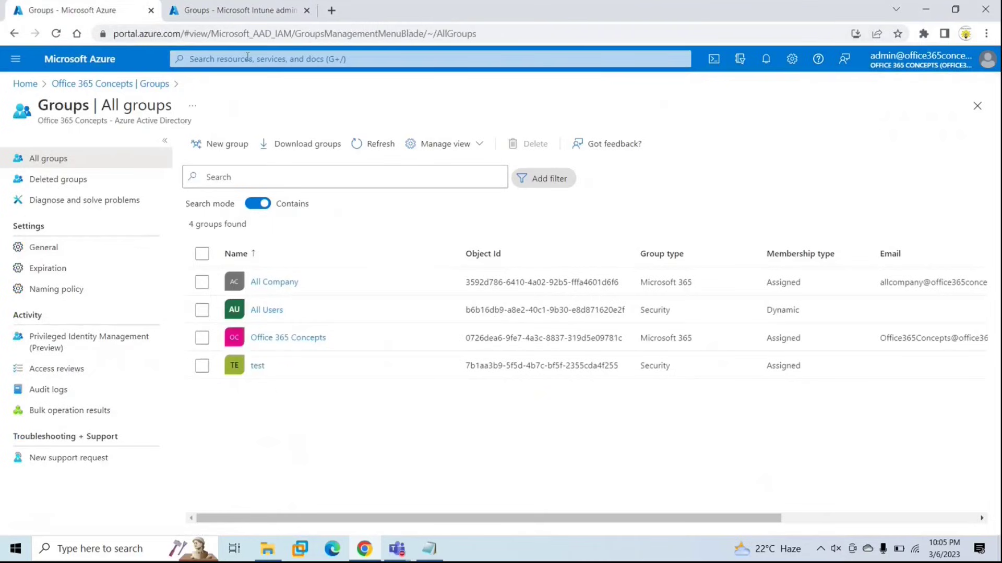
{"action": "left_click", "coordinate": [241, 20]}
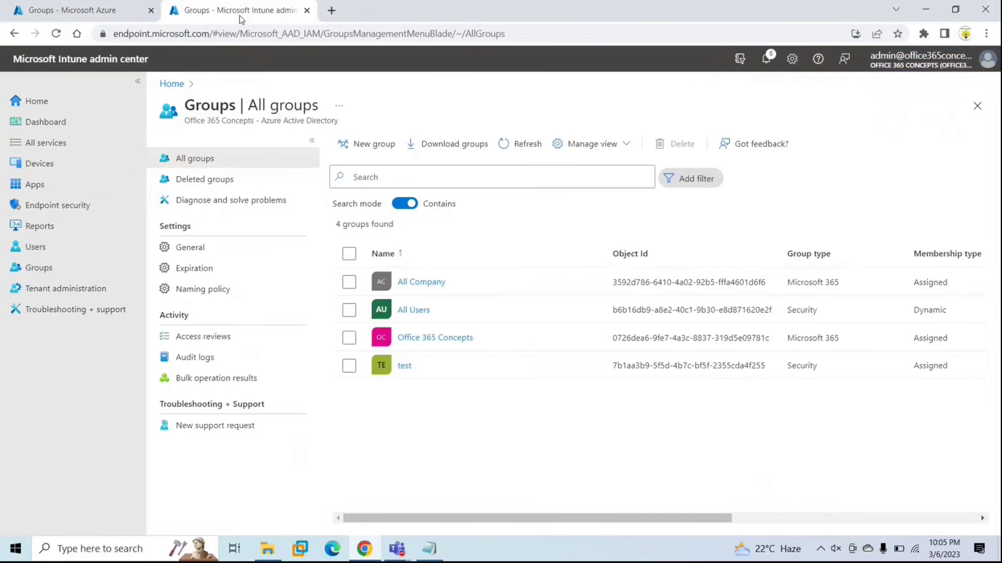
Start a Security group named 'group based on device category' with Dynamic Device membership.
{"action": "left_click", "coordinate": [375, 150]}
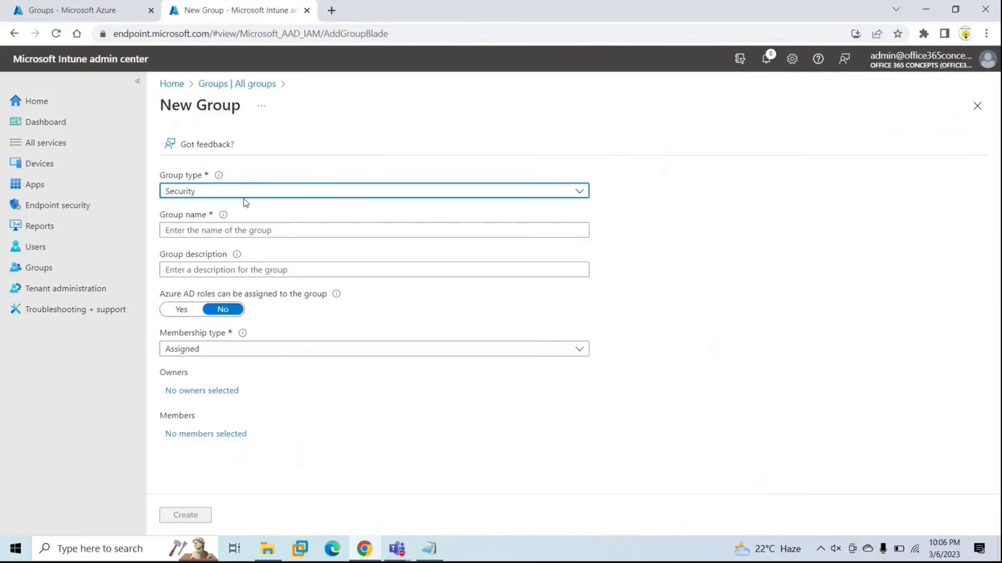
{"action": "left_click", "coordinate": [204, 197]}
{"action": "left_click", "coordinate": [206, 198]}
{"action": "left_click", "coordinate": [208, 230]}
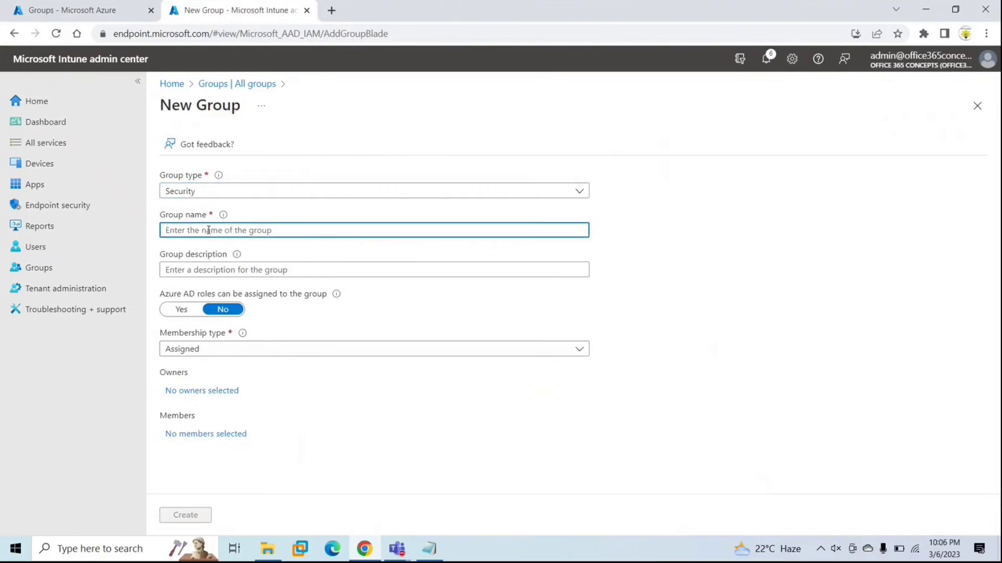
{"action": "type", "text": "group"}
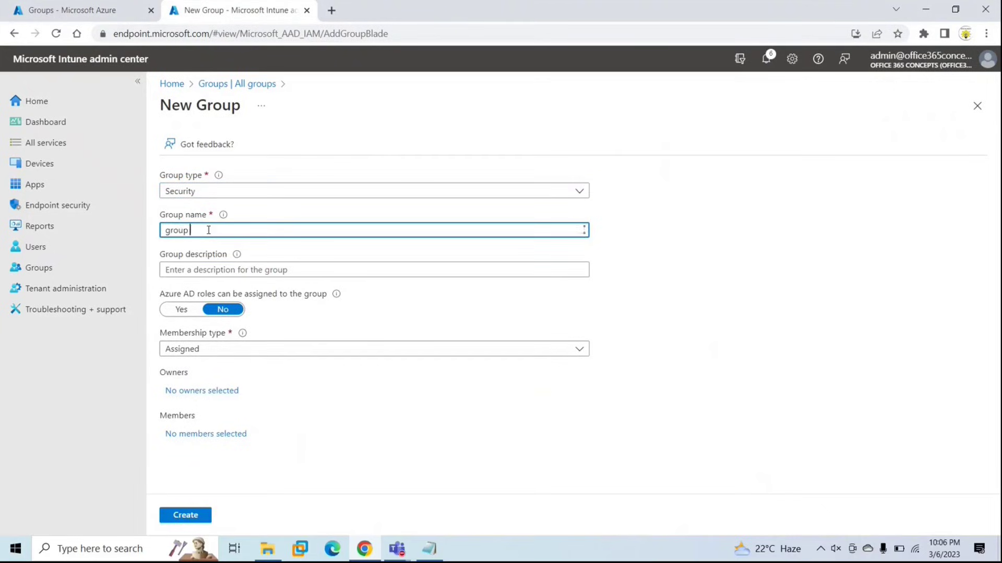
{"action": "type", "text": " baaed on"}
{"action": "key", "text": "BackSpace"}
{"action": "key", "text": "BackSpace"}
{"action": "key", "text": "BackSpace"}
{"action": "key", "text": "BackSpace"}
{"action": "key", "text": "BackSpace"}
{"action": "key", "text": "BackSpace"}
{"action": "key", "text": "BackSpace"}
{"action": "type", "text": "sed on device category"}
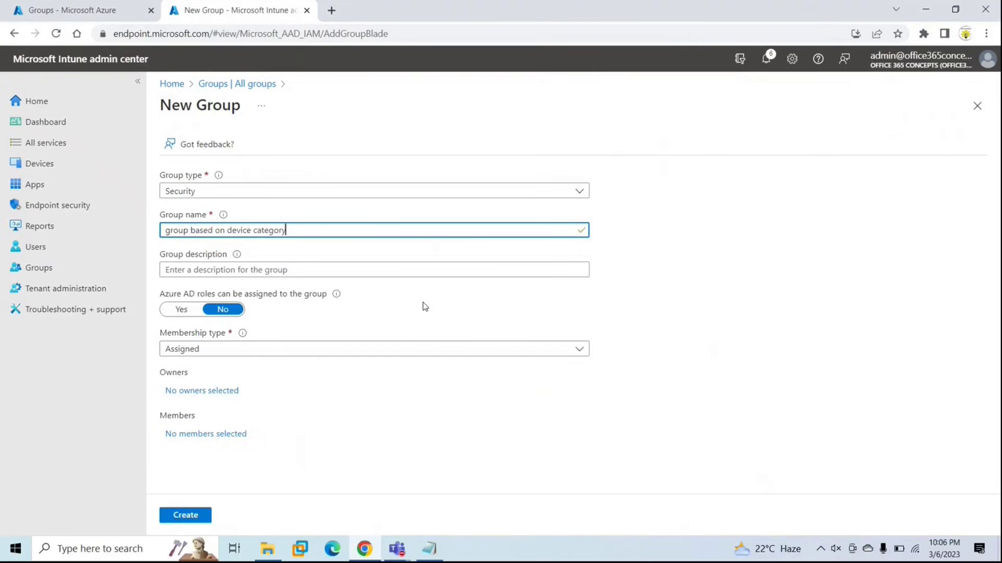
{"action": "left_click", "coordinate": [265, 348]}
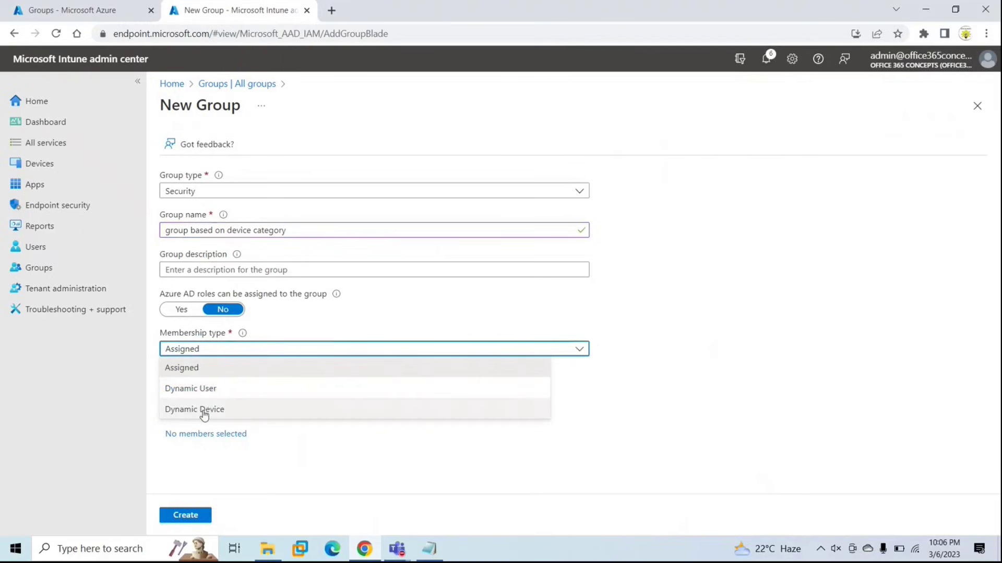
{"action": "left_click", "coordinate": [204, 410]}
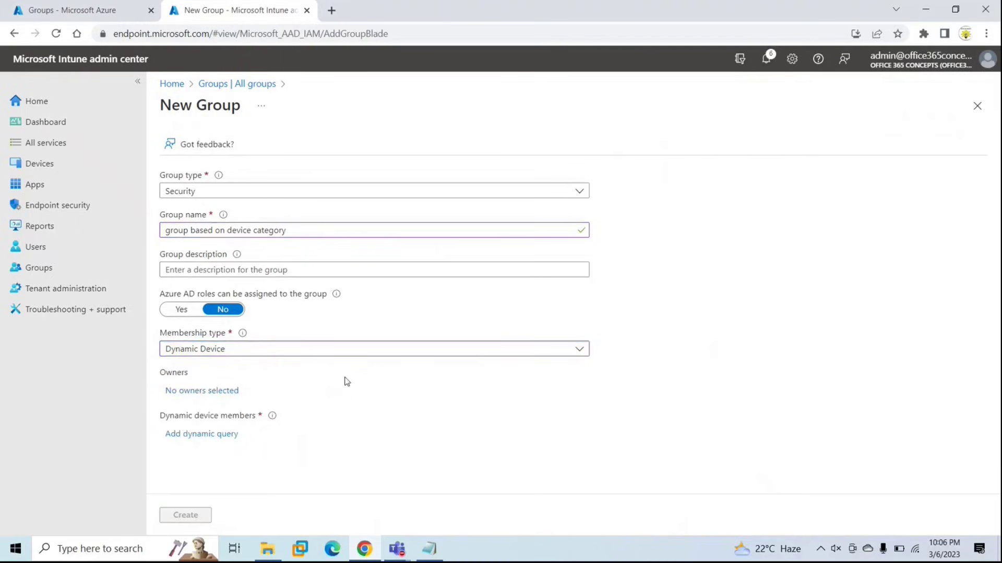
Add a dynamic membership rule: deviceCategory Equals Sales.
{"action": "left_click", "coordinate": [199, 439]}
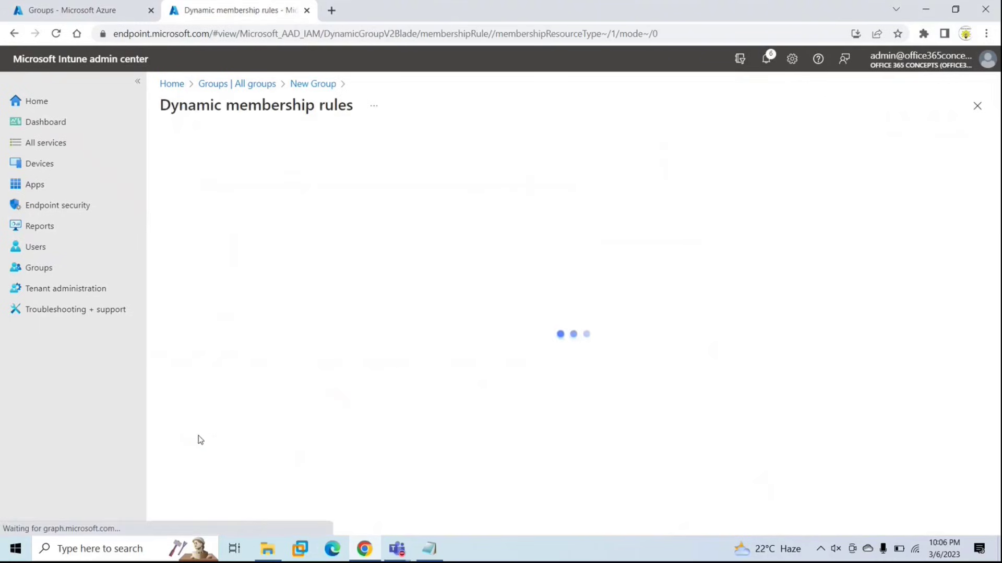
{"action": "left_click", "coordinate": [342, 255]}
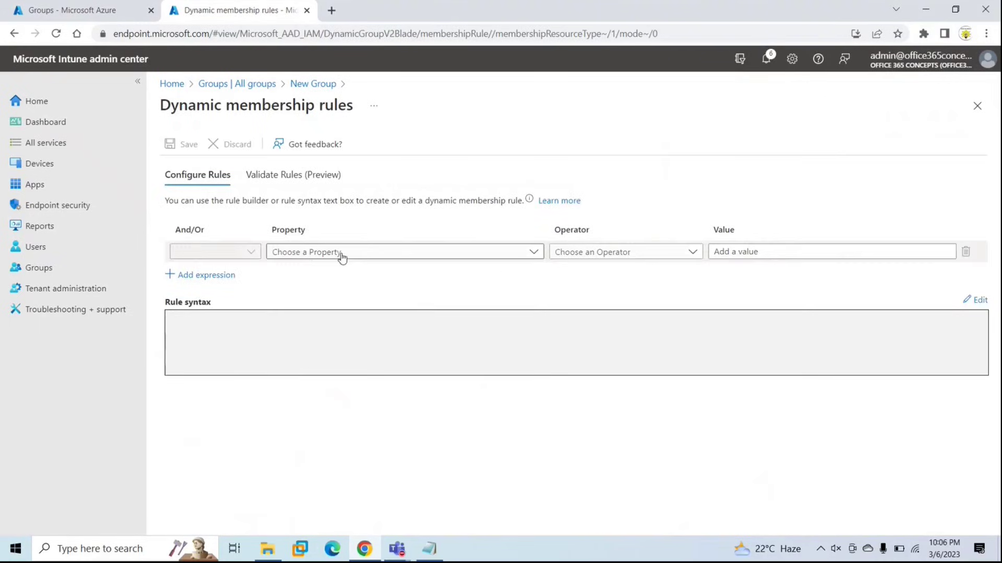
{"action": "left_click", "coordinate": [342, 255]}
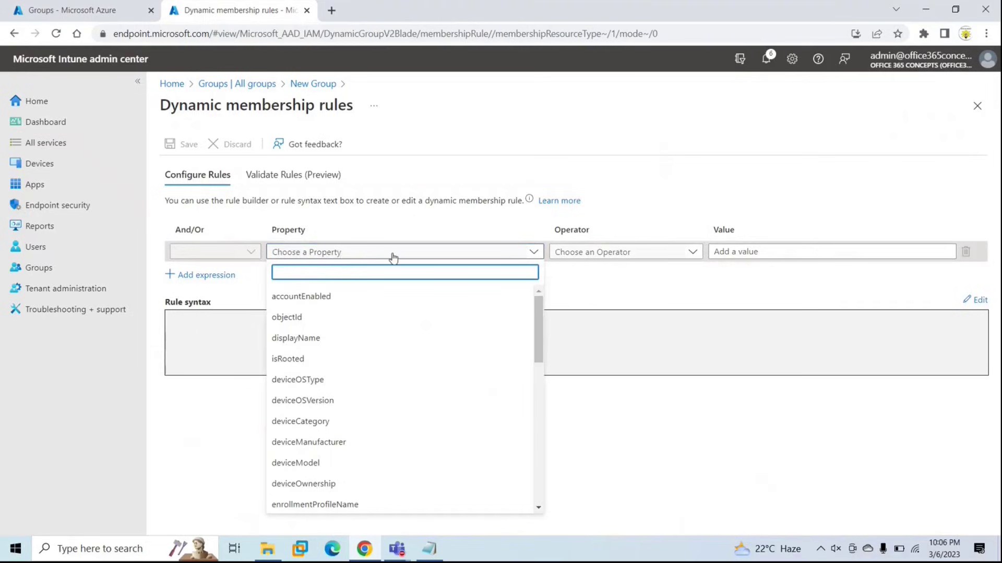
{"action": "type", "text": "device"}
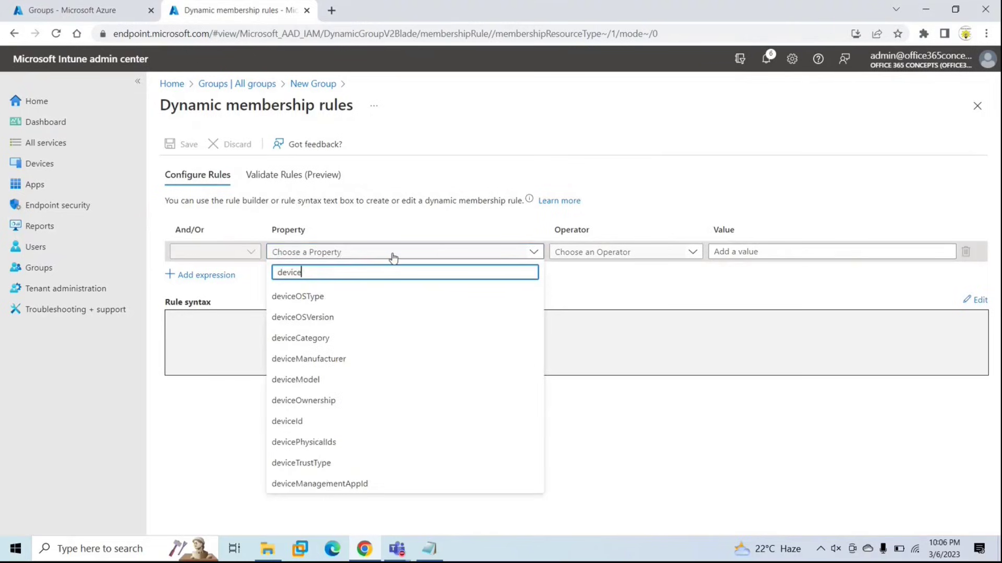
{"action": "left_click", "coordinate": [320, 338]}
{"action": "left_click", "coordinate": [629, 256]}
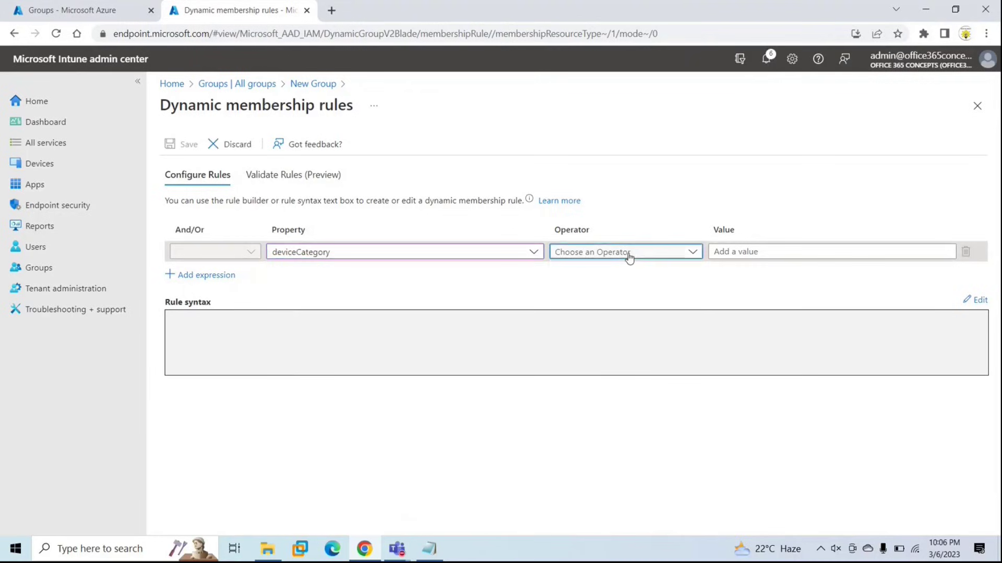
{"action": "left_click", "coordinate": [574, 400]}
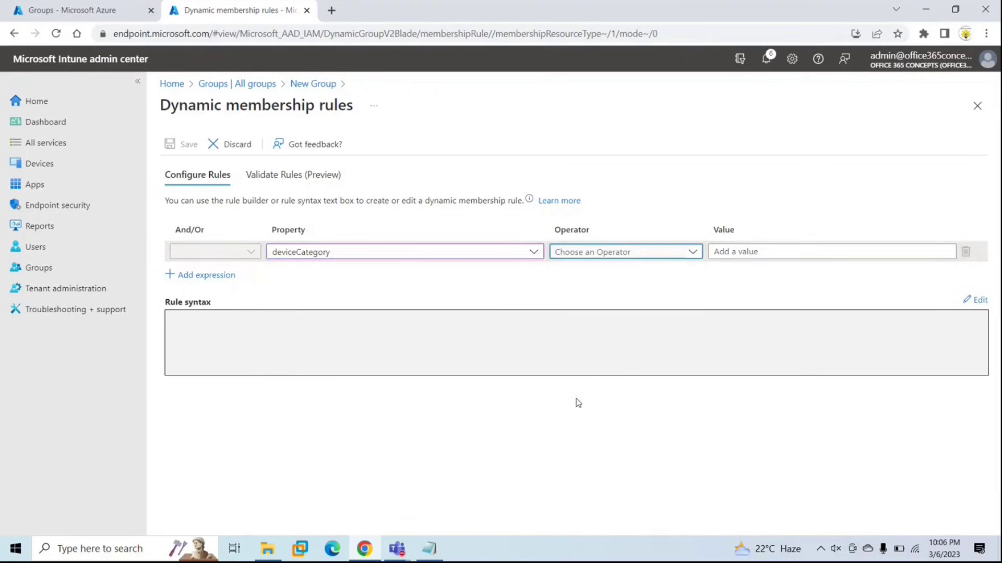
{"action": "left_click", "coordinate": [780, 253]}
{"action": "type", "text": "Sales"}
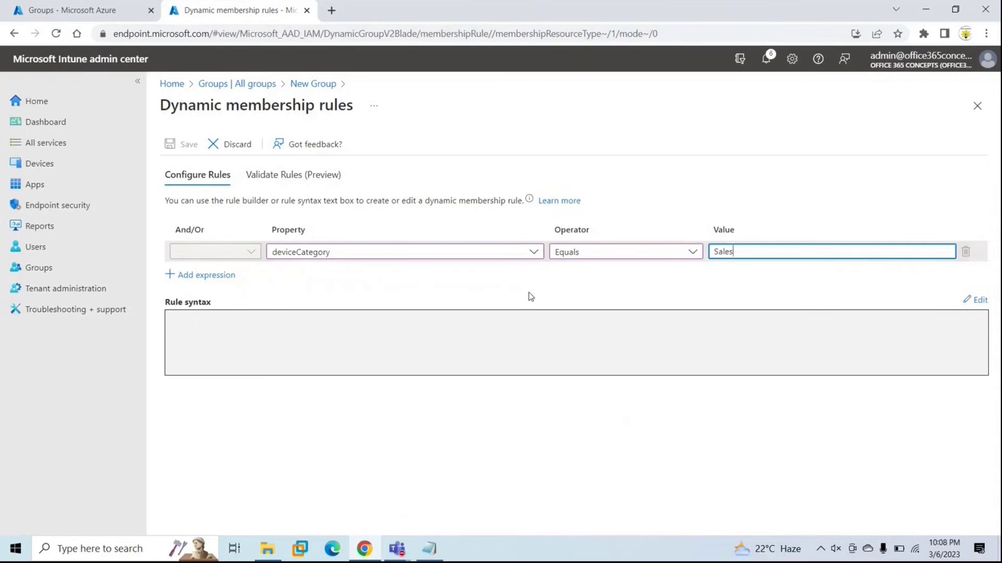
{"action": "left_click", "coordinate": [529, 293]}
Save the deviceCategory rule and create the dynamic security group.
{"action": "left_click", "coordinate": [188, 144]}
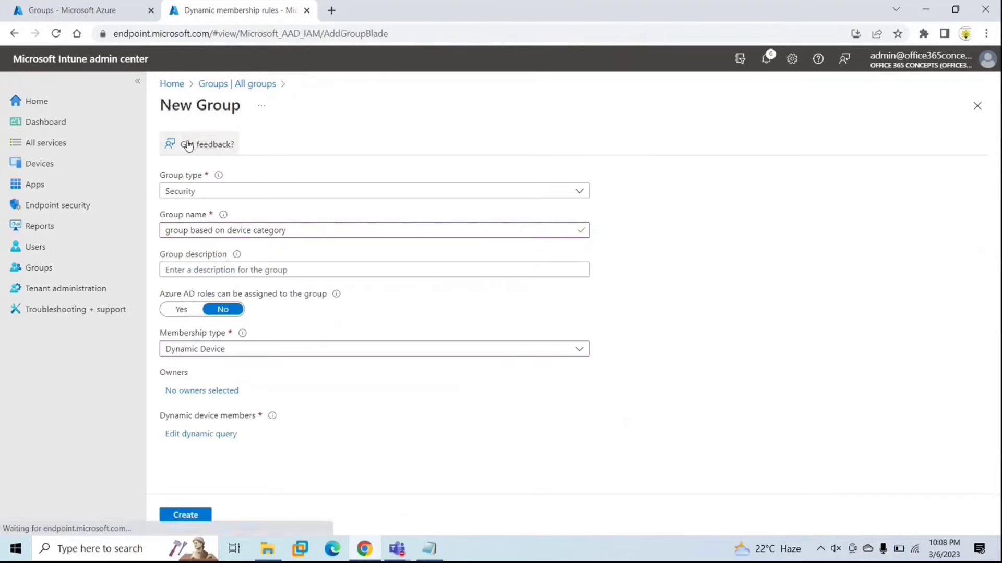
{"action": "left_click", "coordinate": [188, 515]}
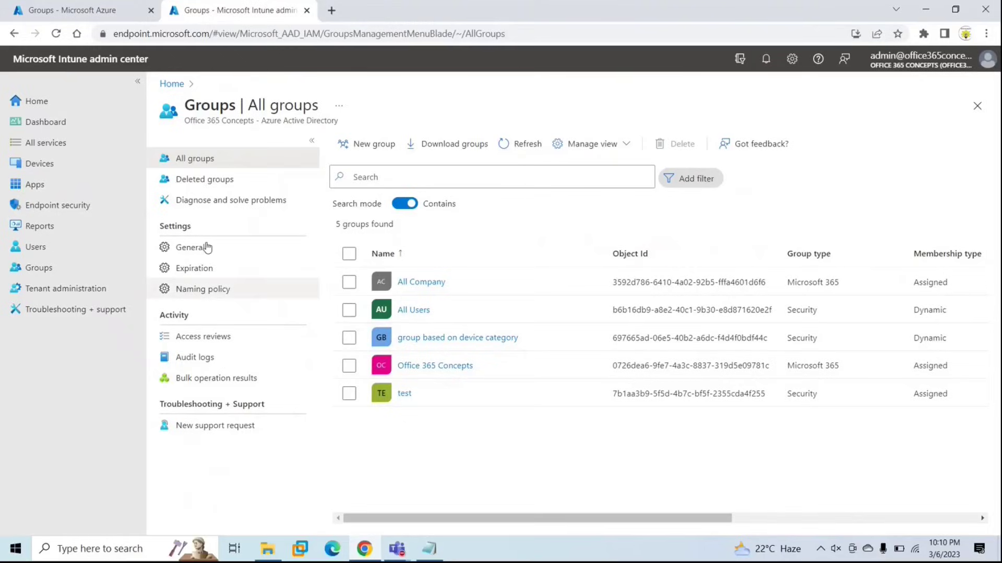
Open Devices > Enrollment device limit restrictions to view the default limit of 5.
{"action": "left_click", "coordinate": [39, 164]}
{"action": "scroll", "coordinate": [209, 238], "scroll_direction": "down", "scroll_amount": 9}
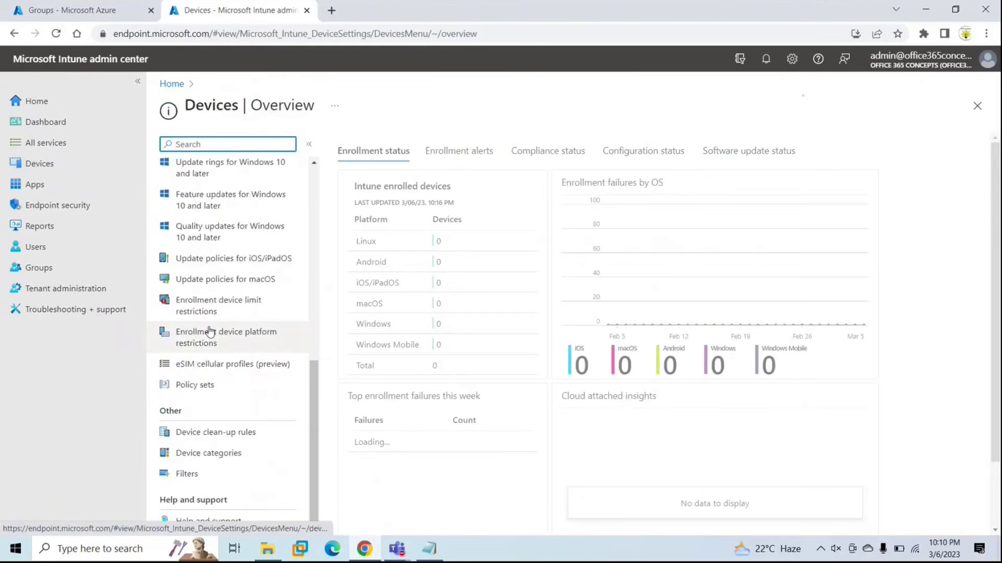
{"action": "left_click", "coordinate": [230, 308]}
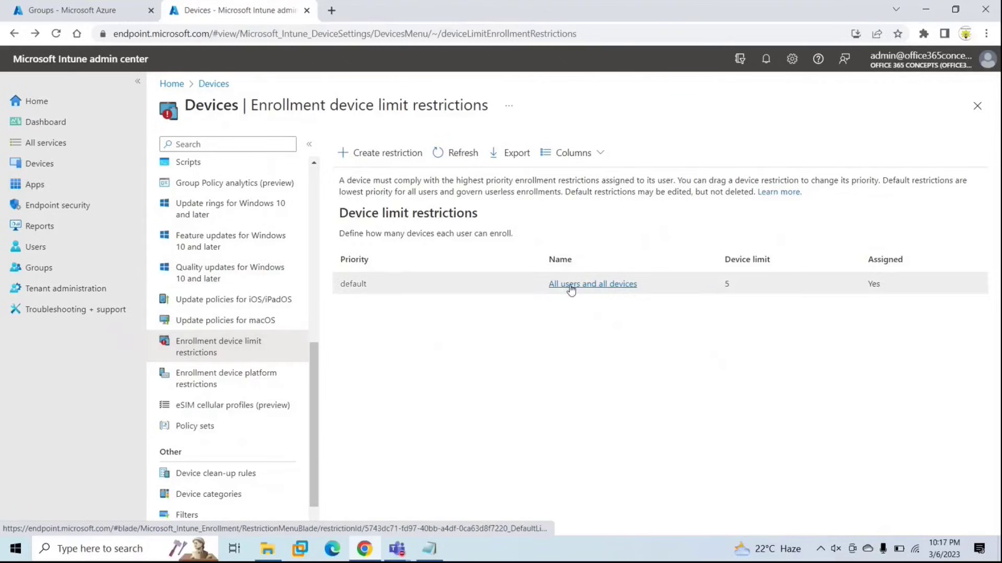
Open the default All Users restriction's properties and raise its device limit to 15.
{"action": "left_click", "coordinate": [591, 287]}
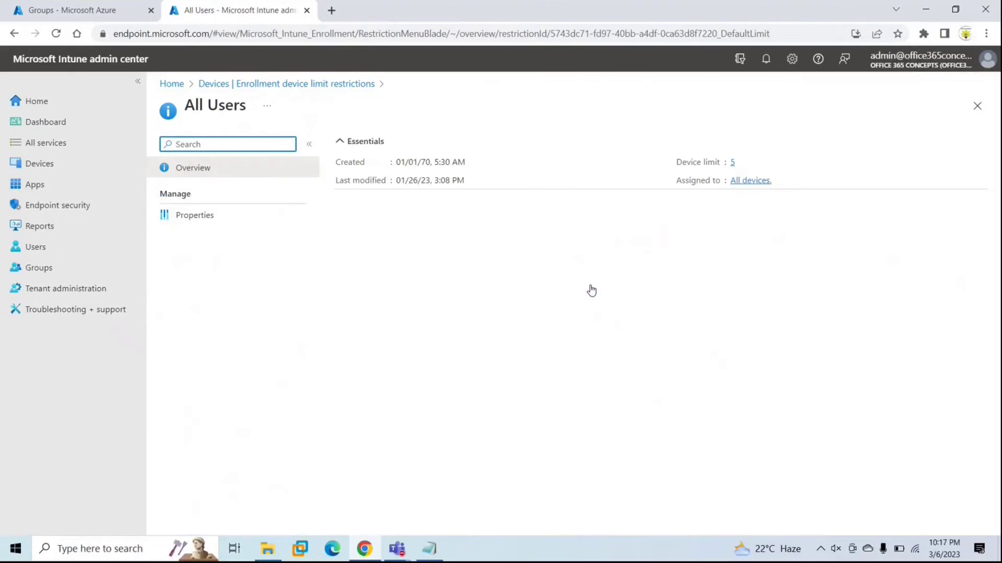
{"action": "left_click", "coordinate": [214, 219]}
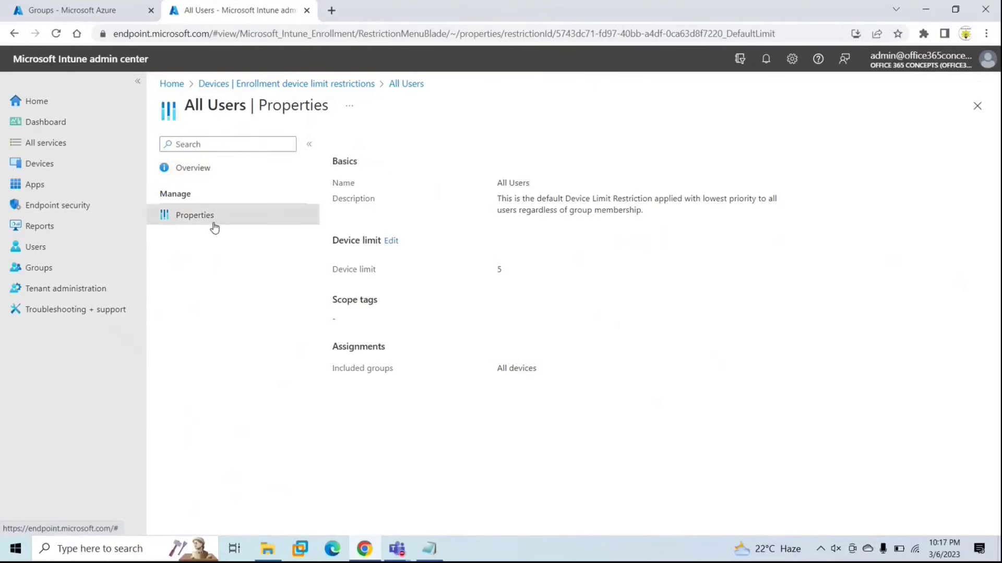
{"action": "left_click", "coordinate": [392, 242]}
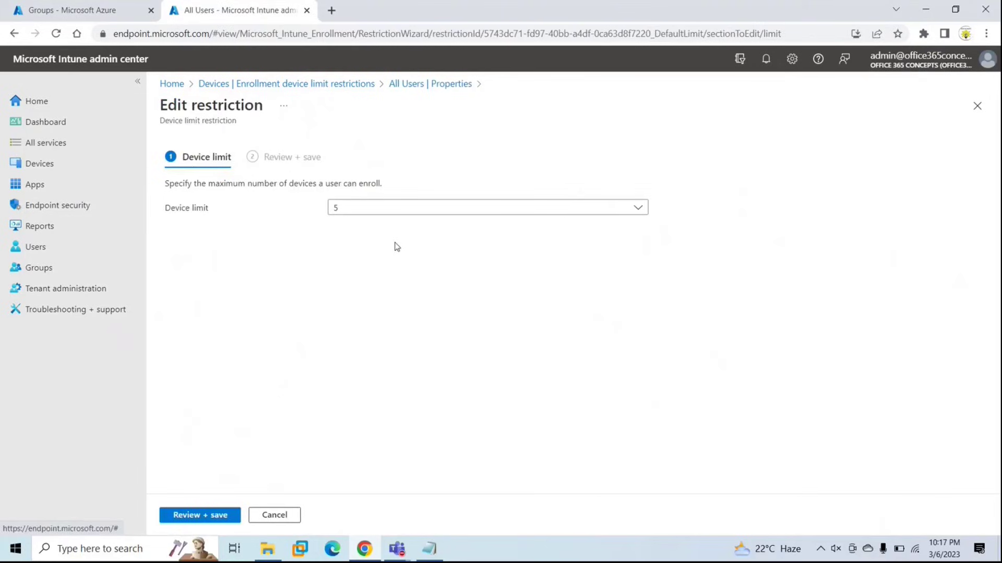
{"action": "left_click", "coordinate": [454, 208]}
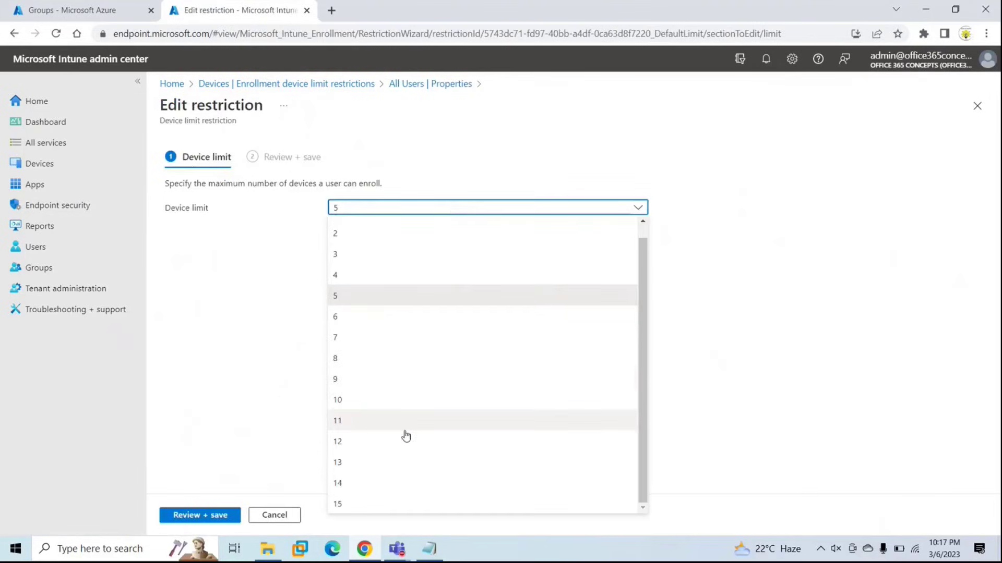
{"action": "left_click", "coordinate": [352, 505]}
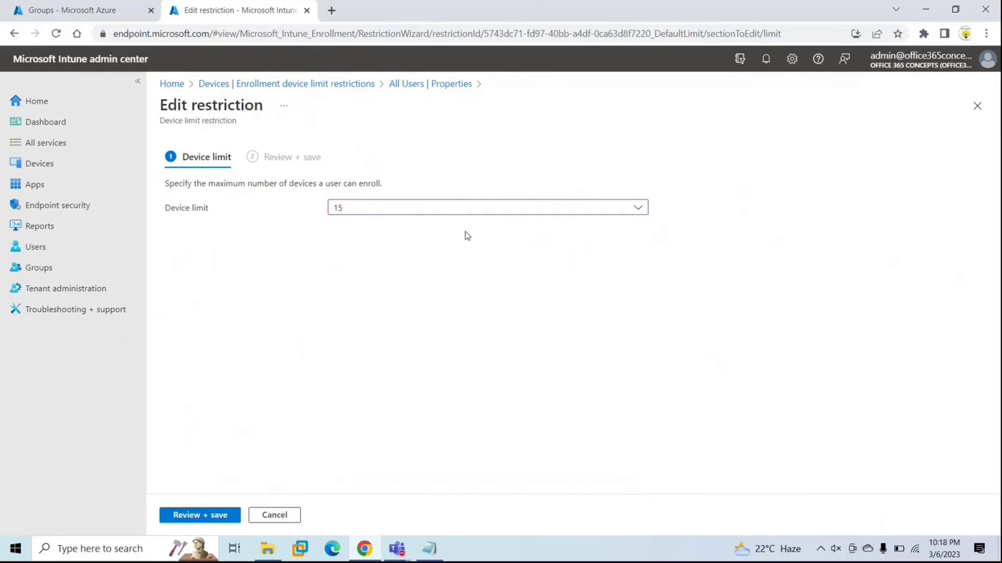
Put the device limit back to 5, then exit the edit unsaved and close properties.
{"action": "left_click", "coordinate": [415, 211]}
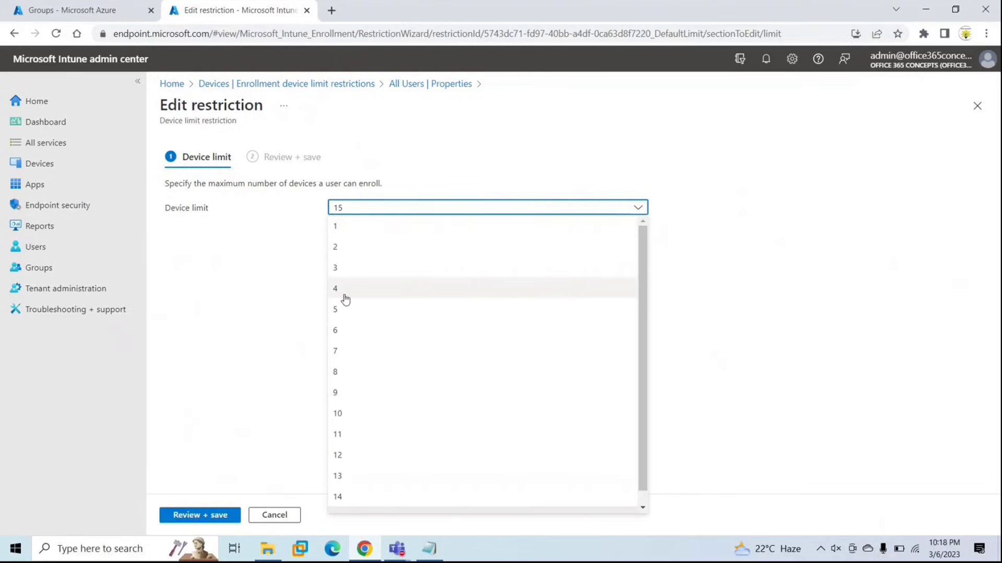
{"action": "left_click", "coordinate": [338, 311]}
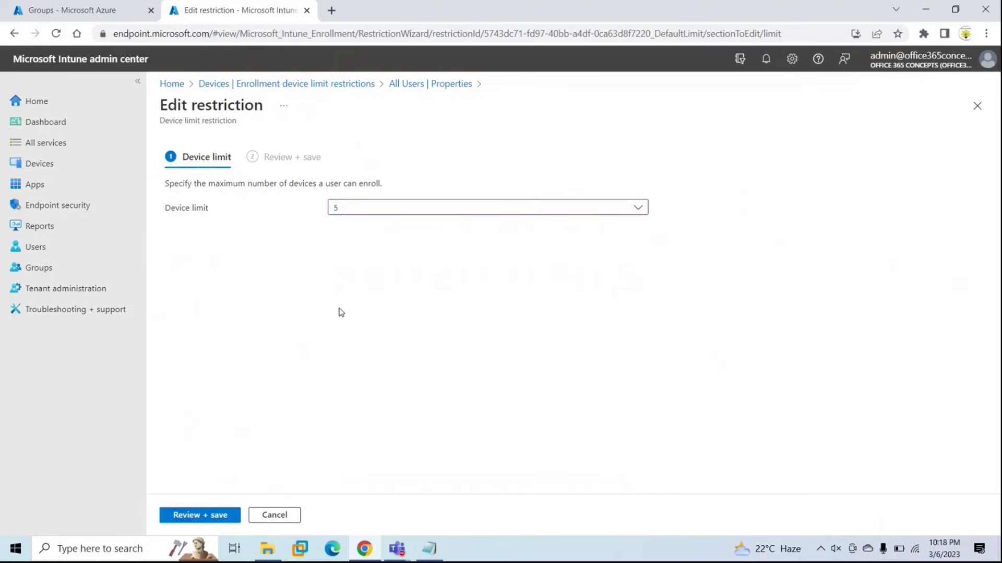
{"action": "left_click", "coordinate": [443, 210]}
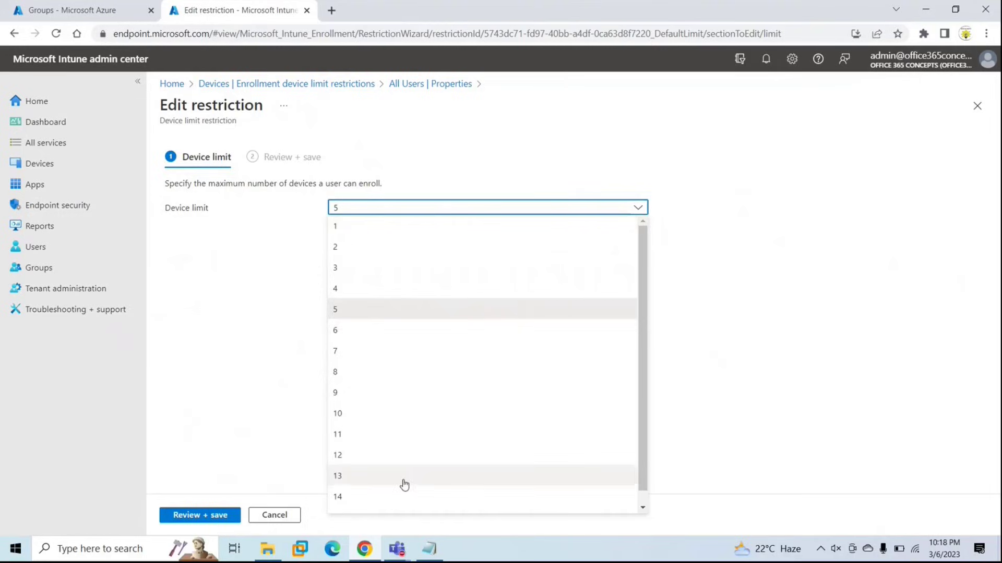
{"action": "left_click", "coordinate": [270, 363]}
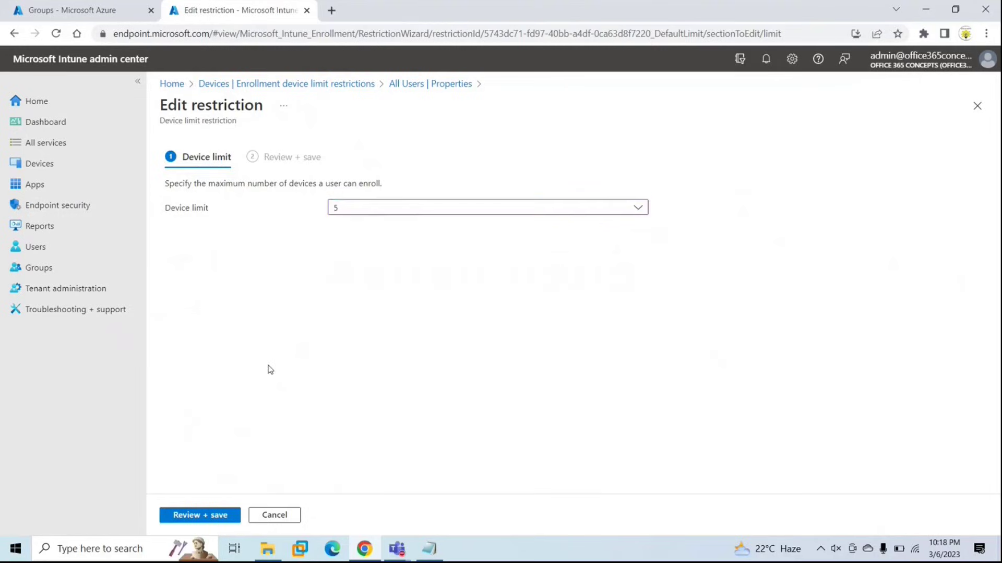
{"action": "left_click", "coordinate": [211, 517]}
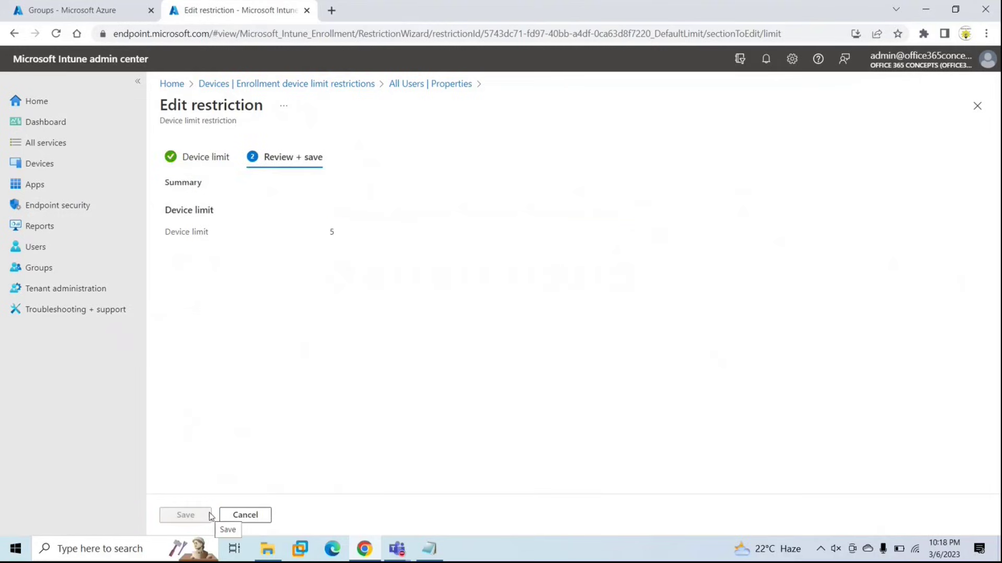
{"action": "left_click", "coordinate": [980, 111]}
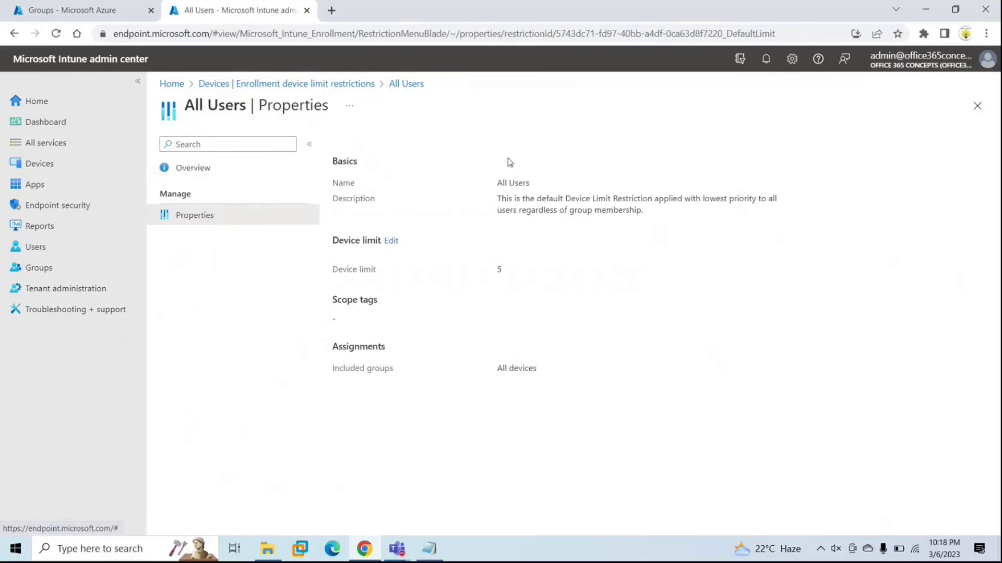
{"action": "left_click", "coordinate": [978, 107]}
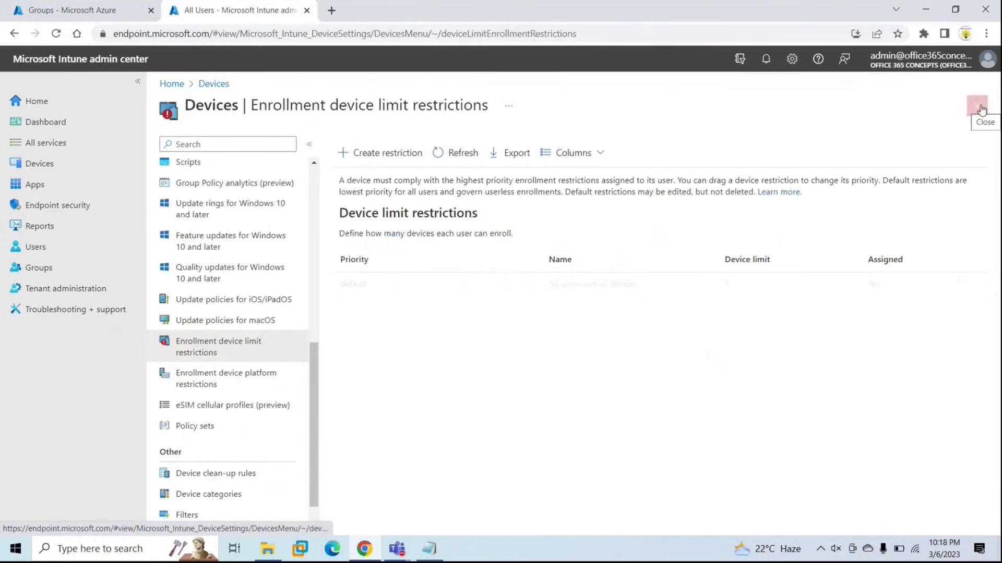
{"action": "left_click", "coordinate": [389, 153]}
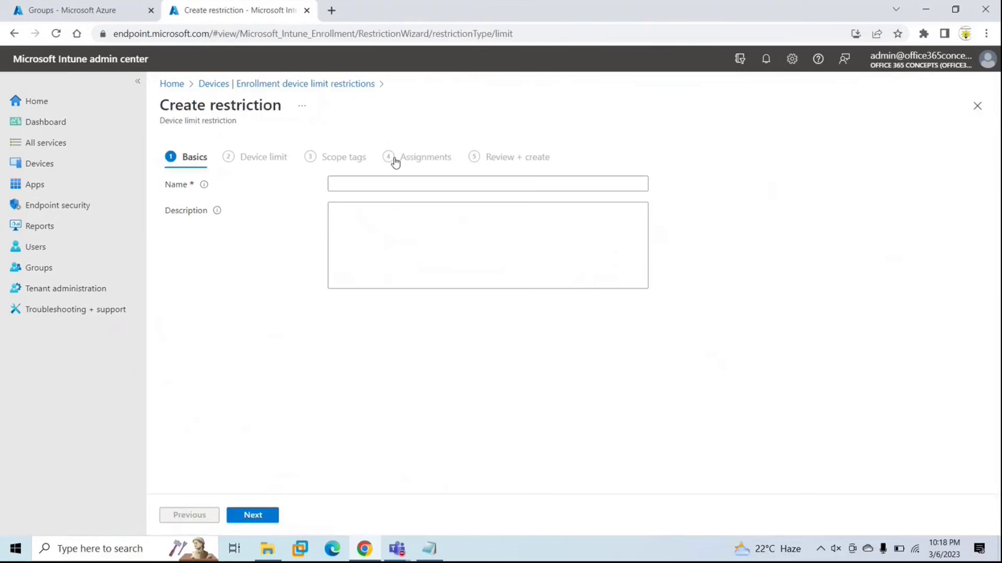
{"action": "left_click", "coordinate": [368, 184]}
{"action": "type", "text": "test"}
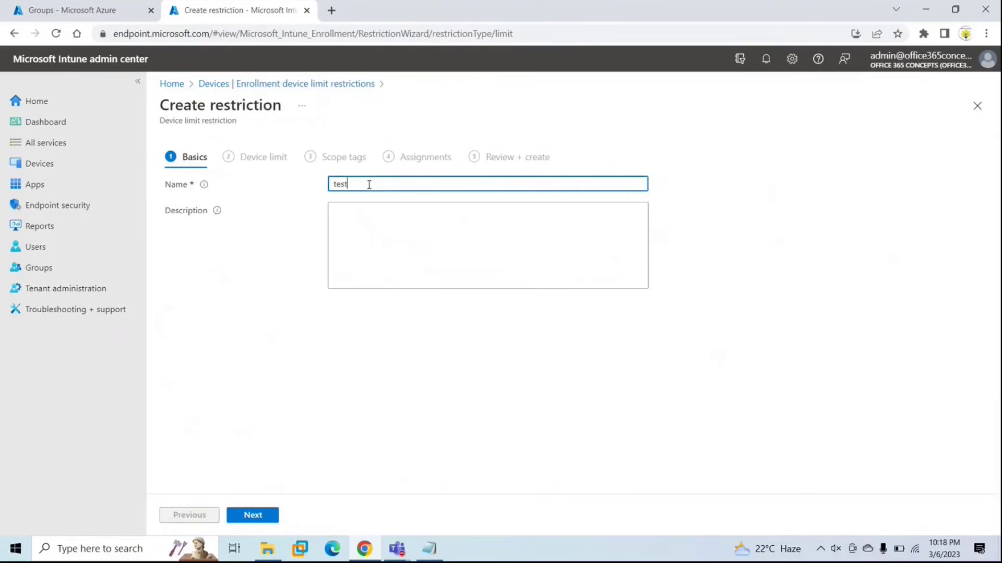
{"action": "left_click", "coordinate": [252, 515]}
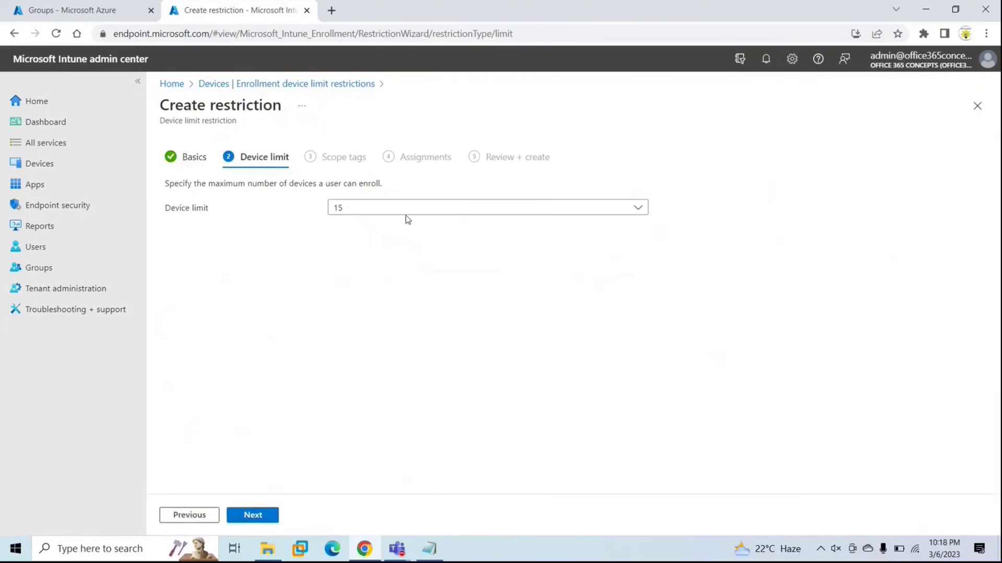
{"action": "left_click", "coordinate": [423, 209]}
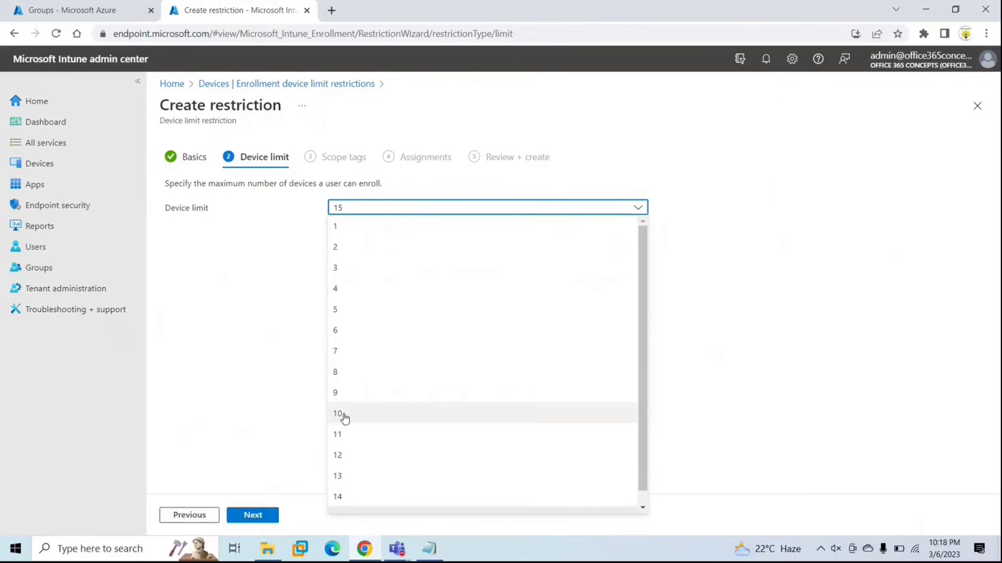
{"action": "left_click", "coordinate": [342, 414]}
{"action": "left_click", "coordinate": [256, 514]}
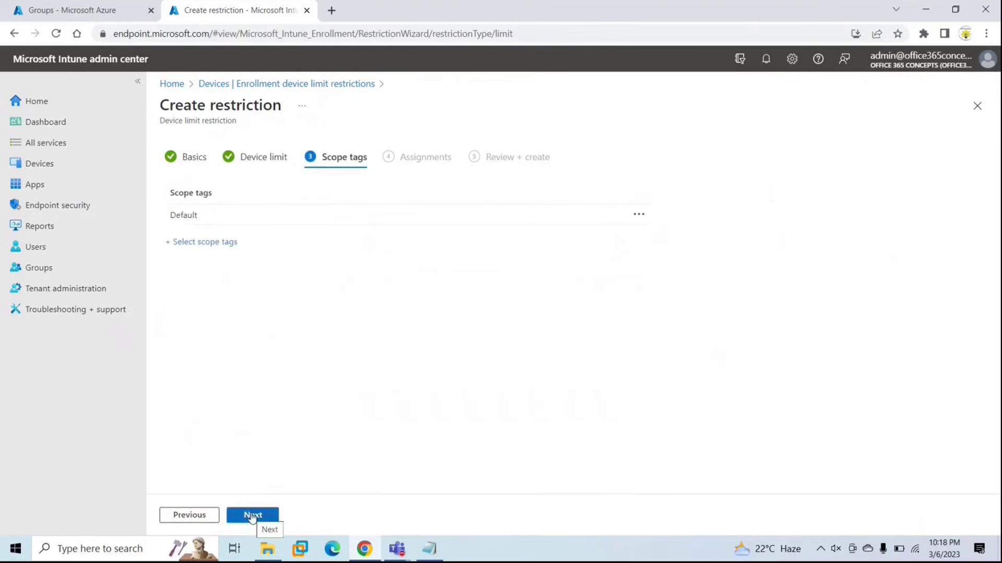
{"action": "left_click", "coordinate": [251, 514]}
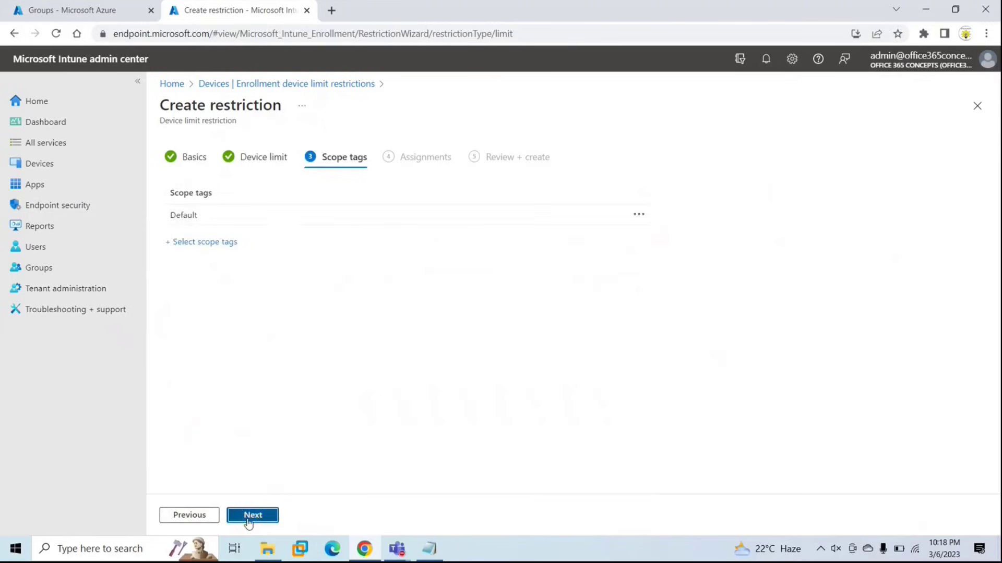
{"action": "left_click", "coordinate": [215, 204]}
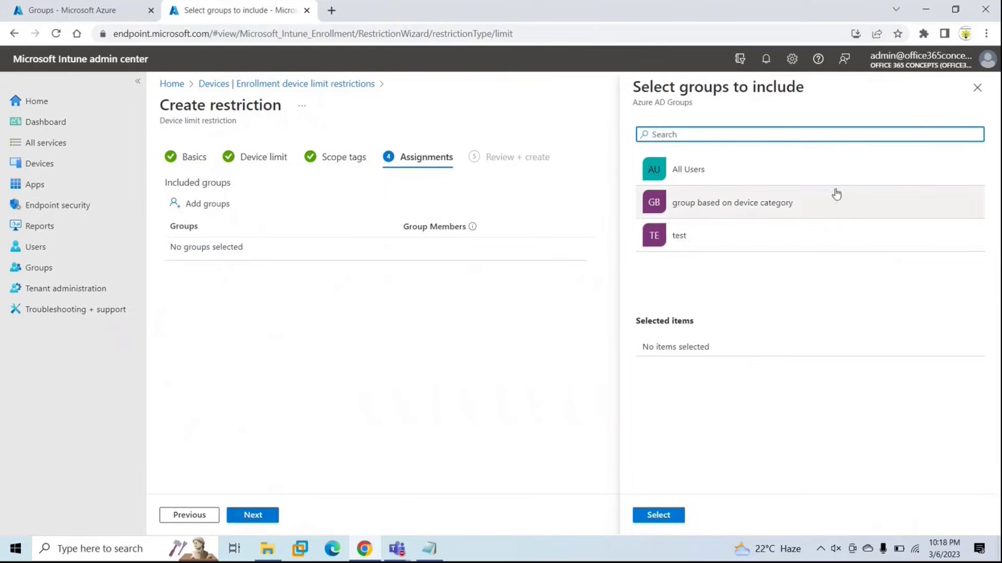
{"action": "left_click", "coordinate": [977, 88]}
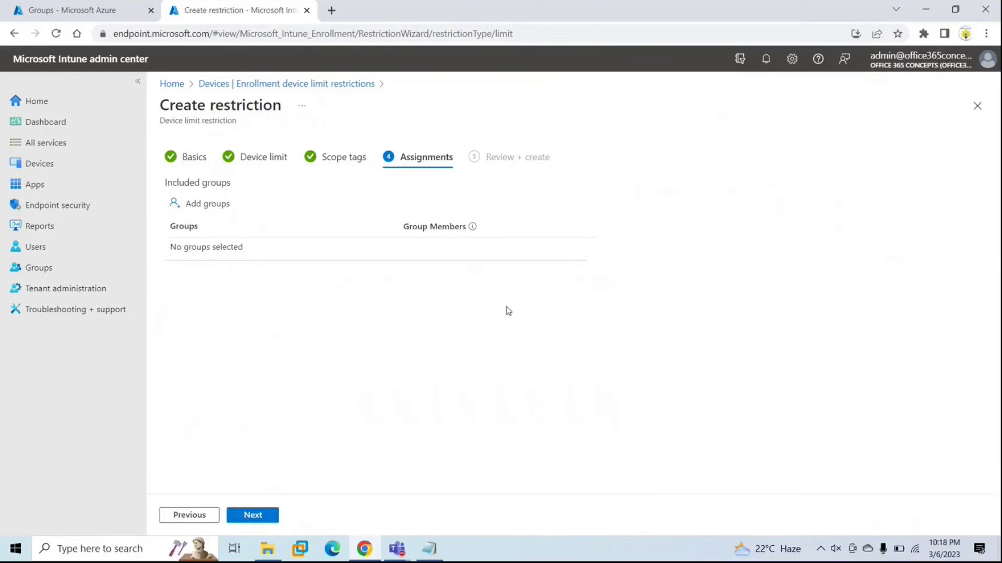
{"action": "left_click", "coordinate": [974, 113]}
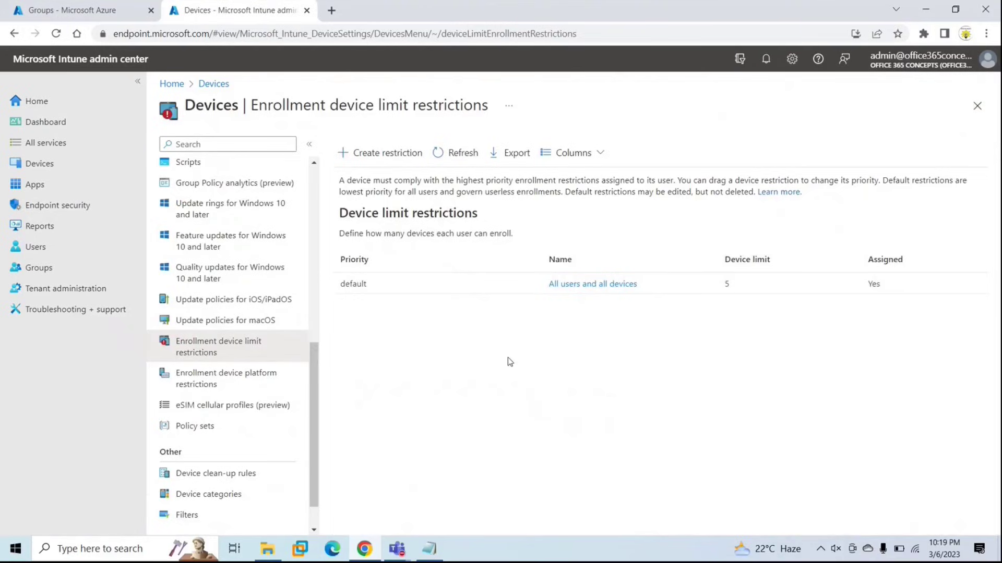
Edit the platform settings of the All Users default device platform restriction.
{"action": "left_click", "coordinate": [242, 383]}
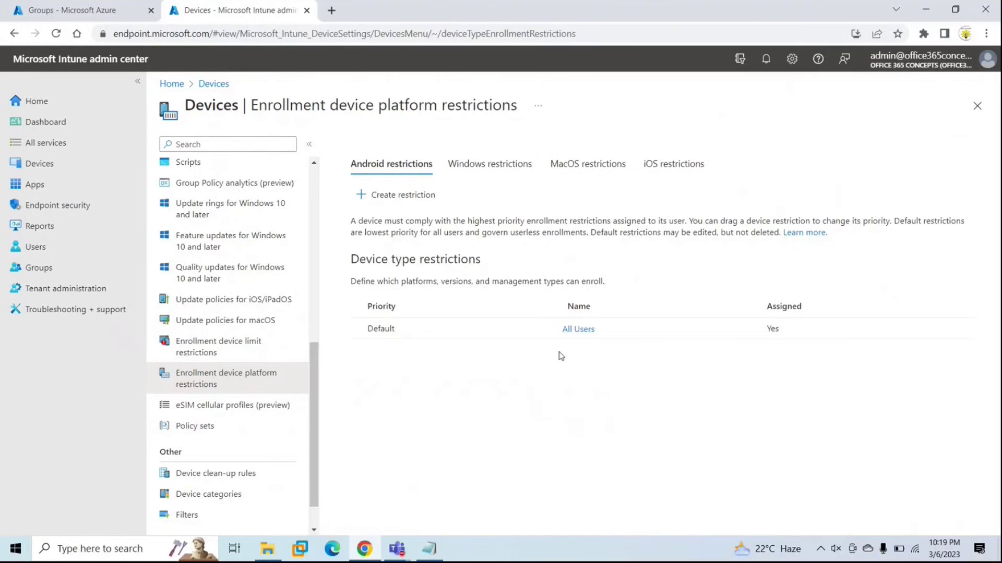
{"action": "left_click", "coordinate": [582, 334]}
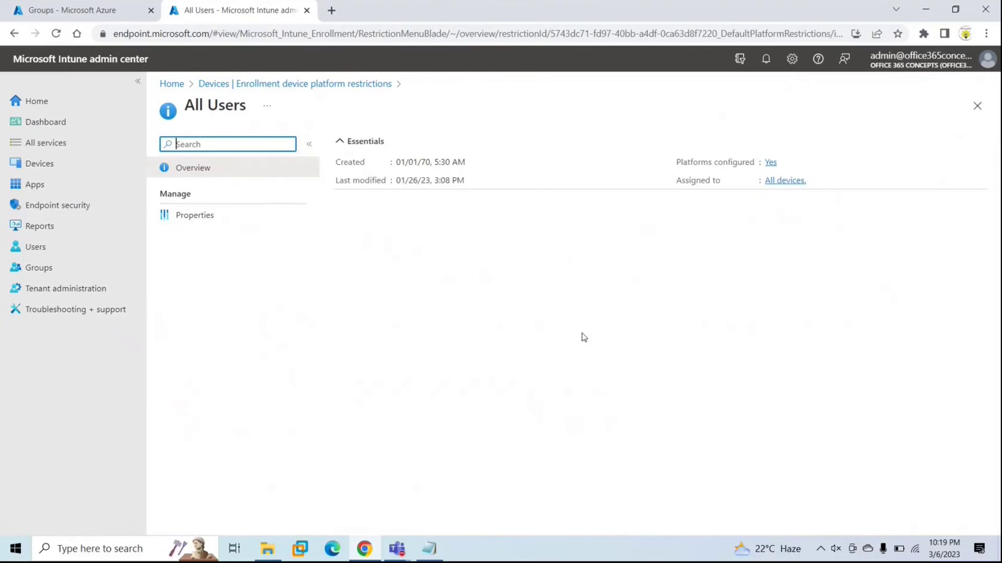
{"action": "left_click", "coordinate": [197, 212]}
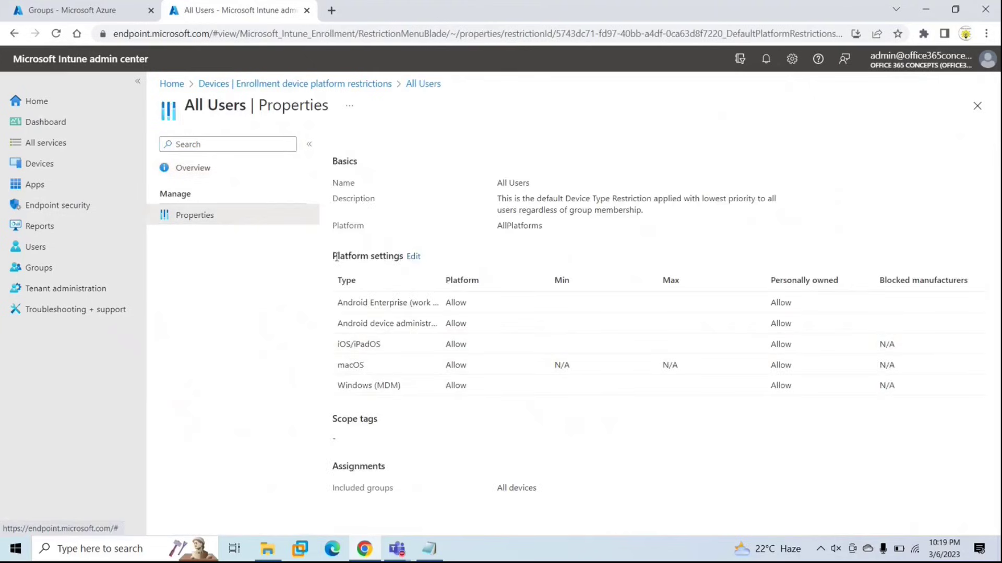
{"action": "left_click", "coordinate": [414, 257]}
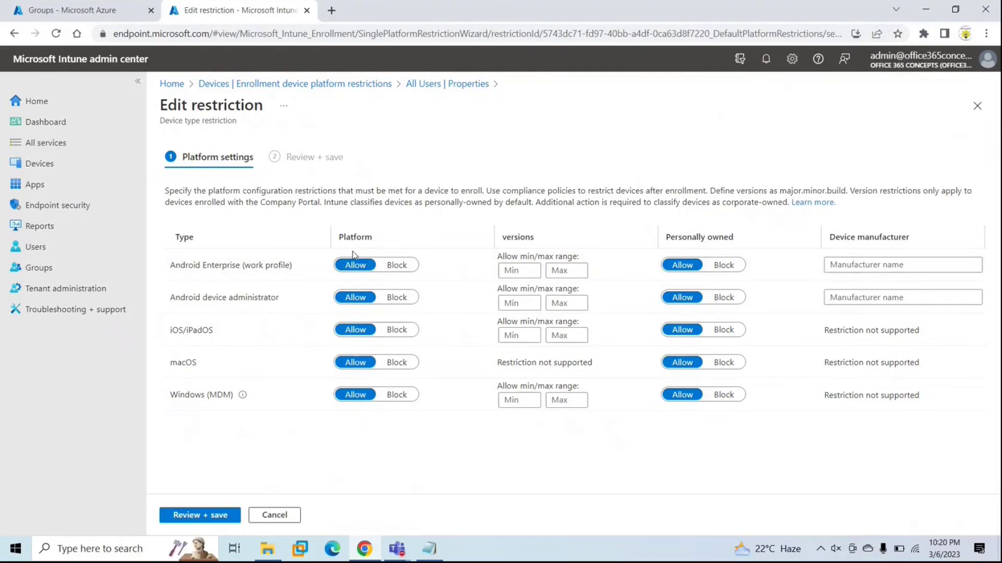
{"action": "left_click", "coordinate": [395, 265]}
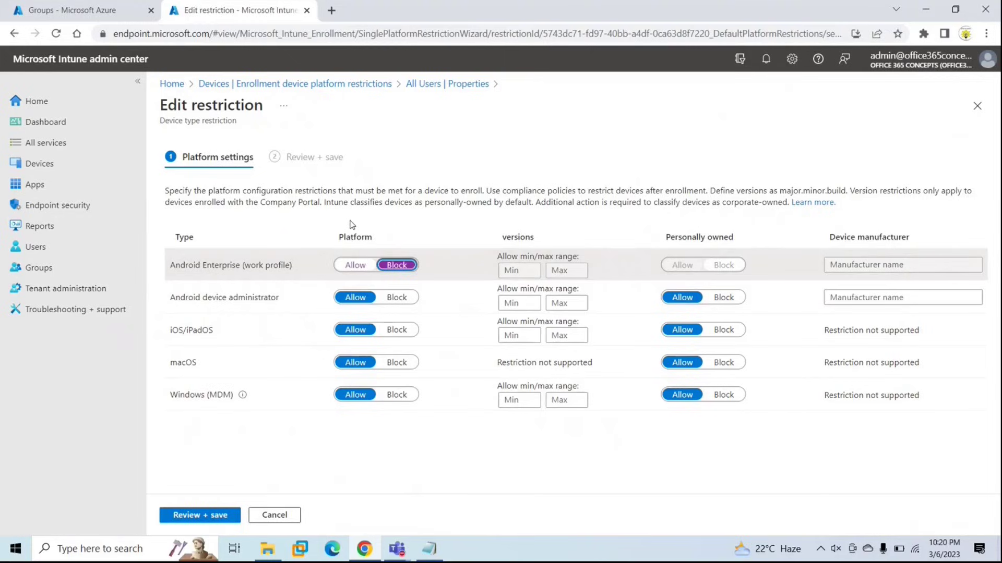
{"action": "left_click", "coordinate": [355, 265]}
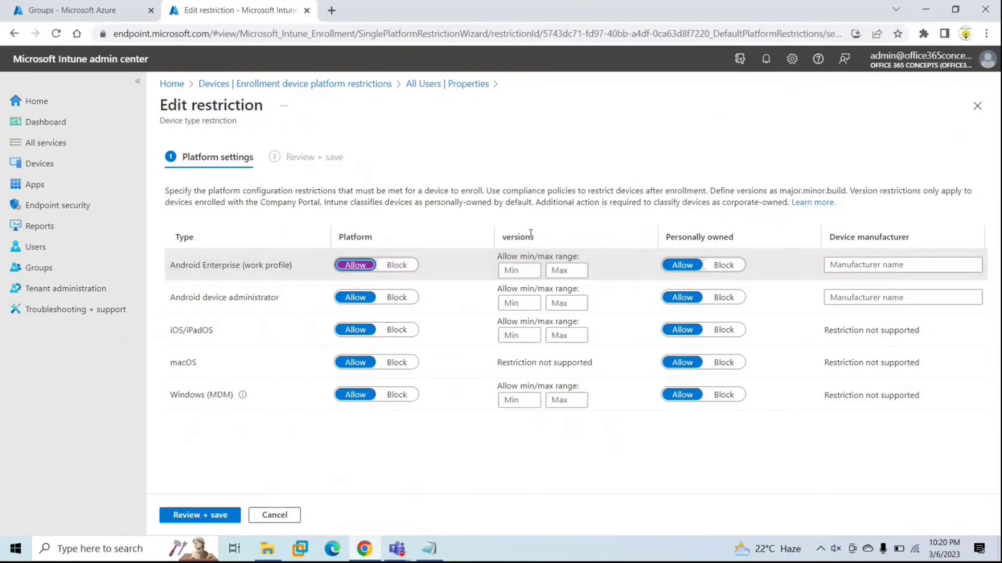
{"action": "left_click", "coordinate": [519, 271]}
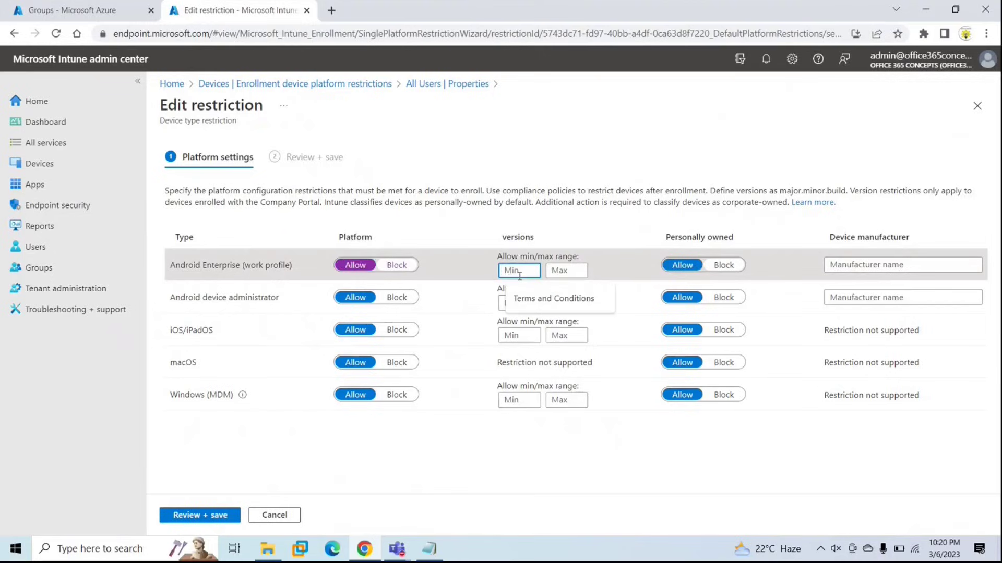
{"action": "type", "text": "10"}
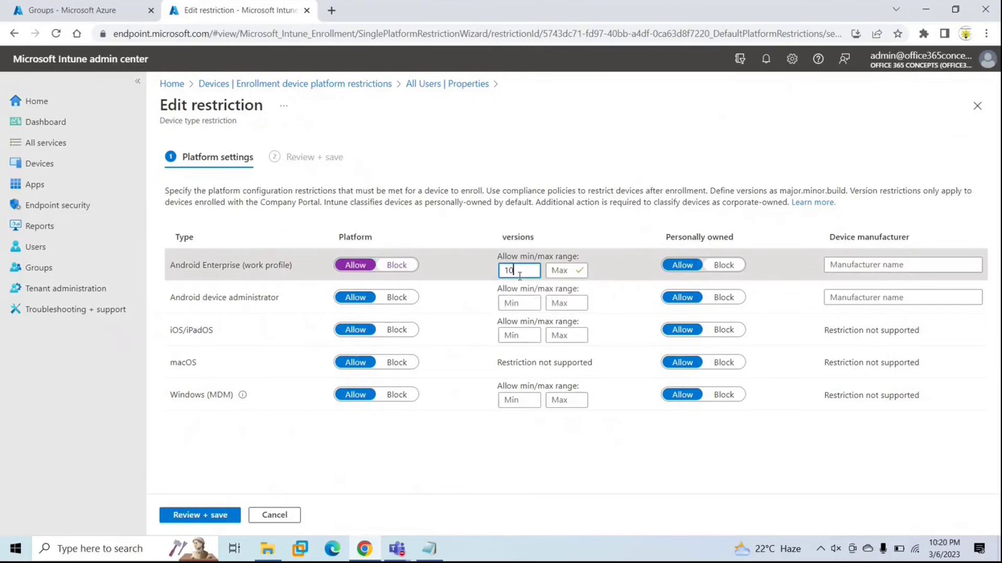
{"action": "key", "text": "Tab"}
{"action": "type", "text": "12"}
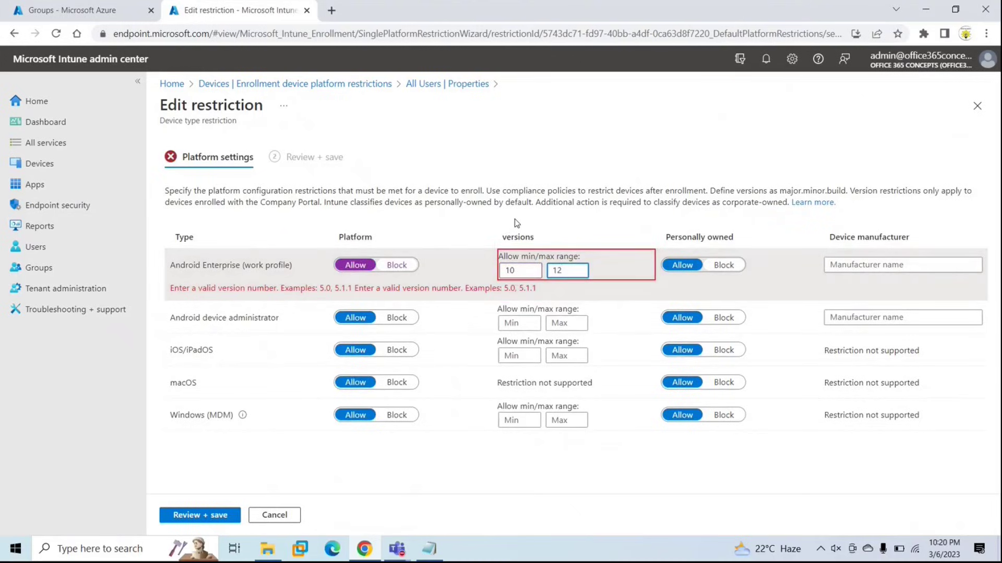
{"action": "left_click", "coordinate": [505, 270]}
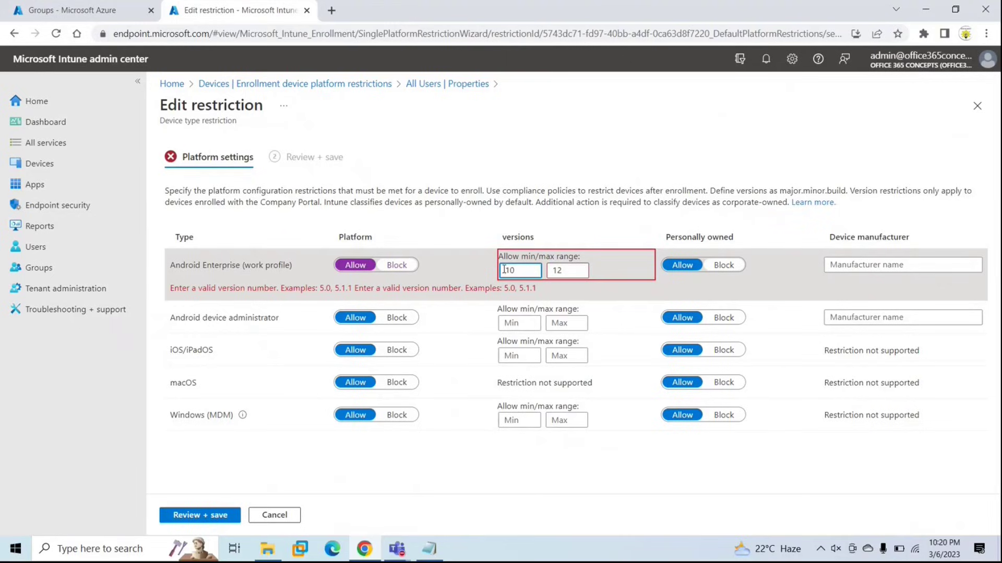
{"action": "left_click", "coordinate": [579, 271]}
{"action": "key", "text": "BackSpace"}
{"action": "key", "text": "BackSpace"}
{"action": "left_click", "coordinate": [522, 270]}
{"action": "key", "text": "BackSpace"}
{"action": "key", "text": "BackSpace"}
{"action": "left_click", "coordinate": [496, 436]}
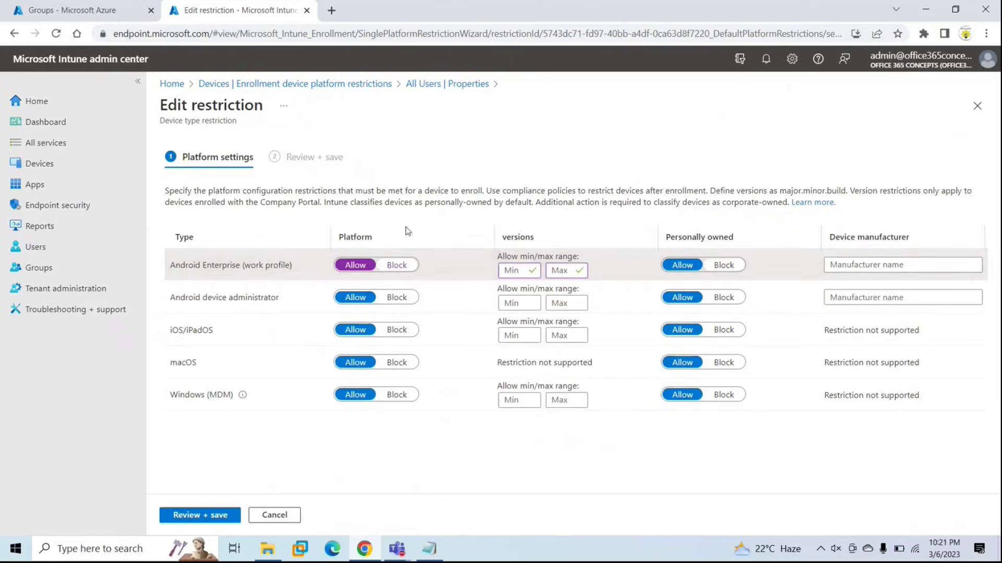
{"action": "left_click", "coordinate": [722, 266]}
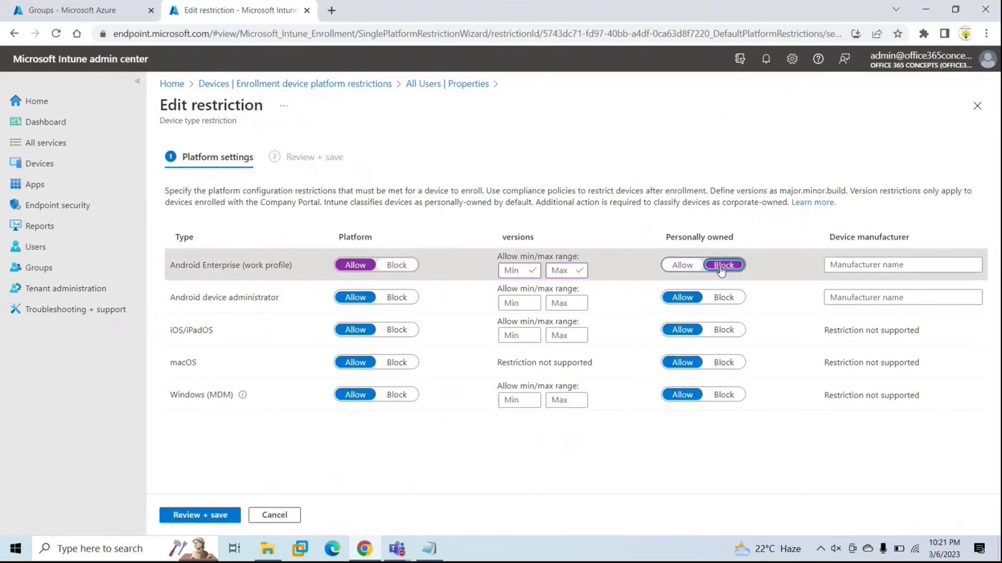
{"action": "left_click", "coordinate": [673, 266]}
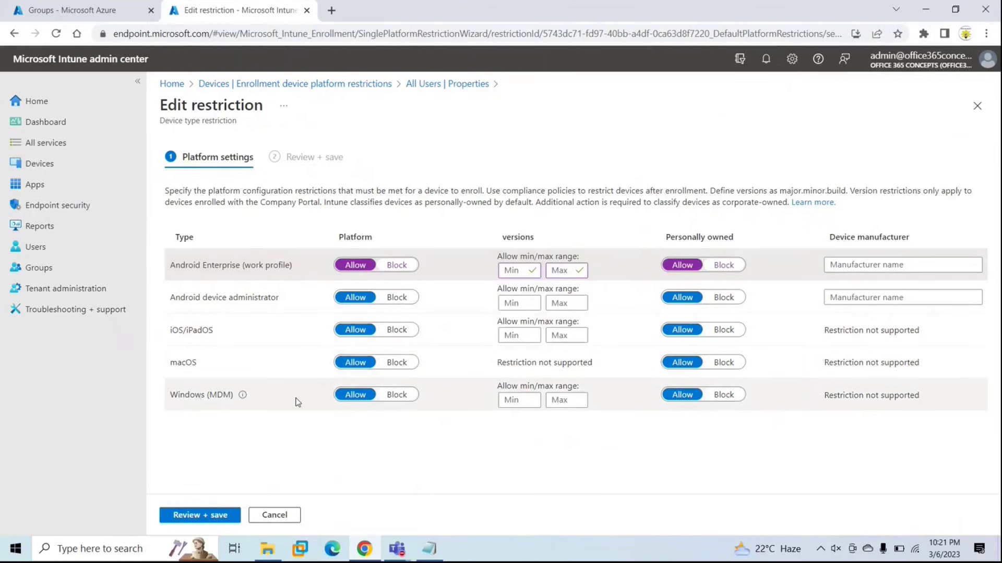
{"action": "left_click", "coordinate": [526, 402]}
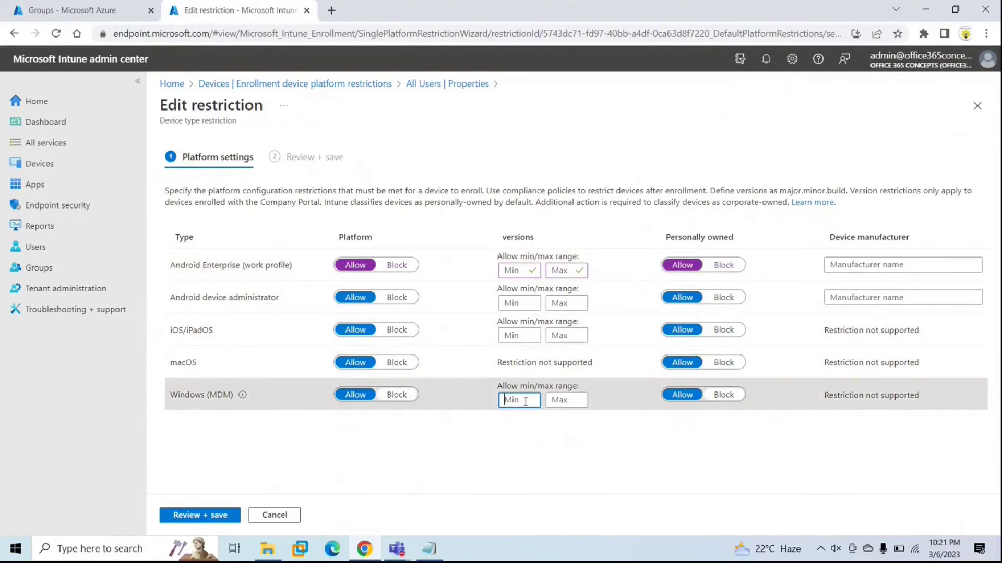
{"action": "left_click", "coordinate": [570, 400]}
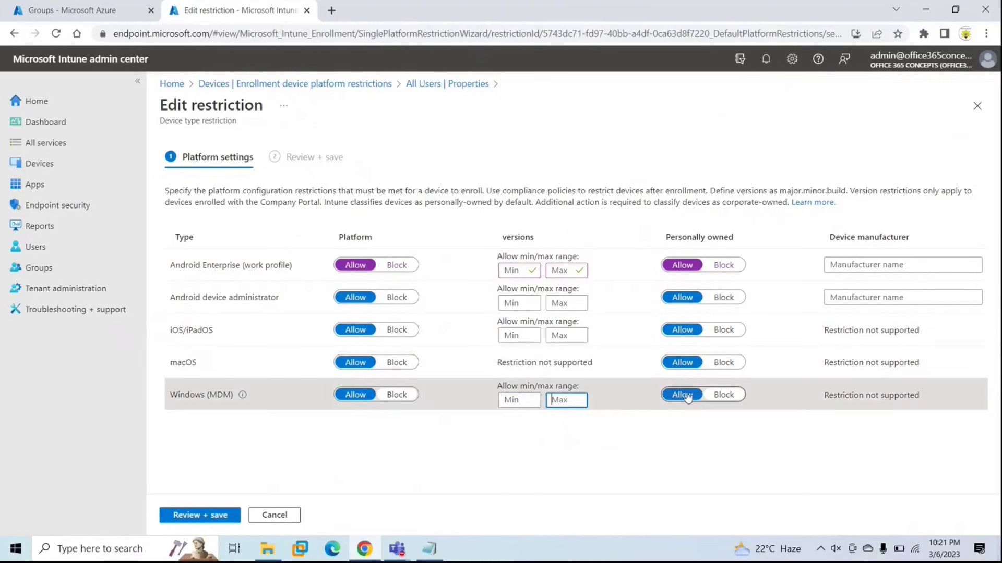
{"action": "left_click", "coordinate": [732, 397]}
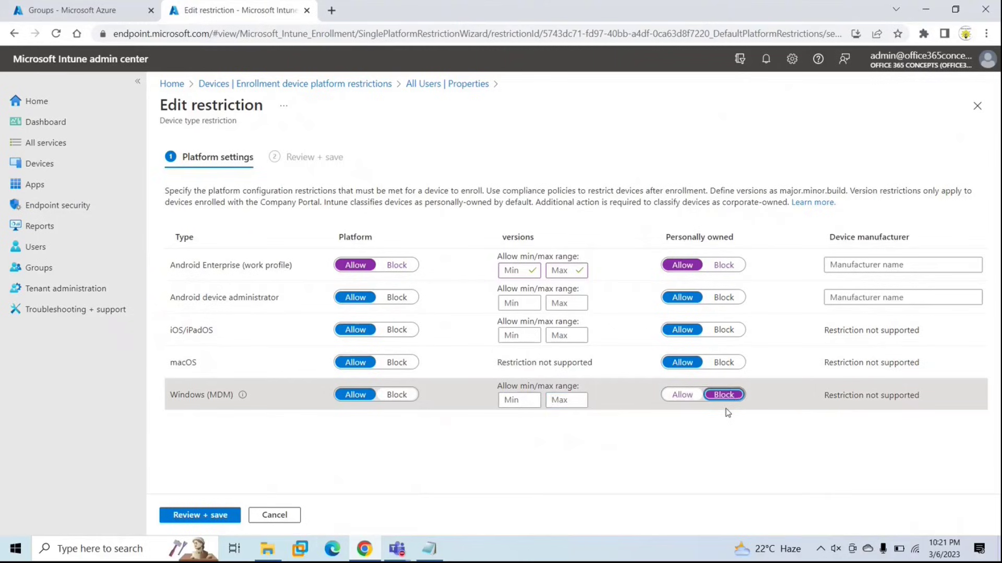
{"action": "left_click", "coordinate": [687, 396]}
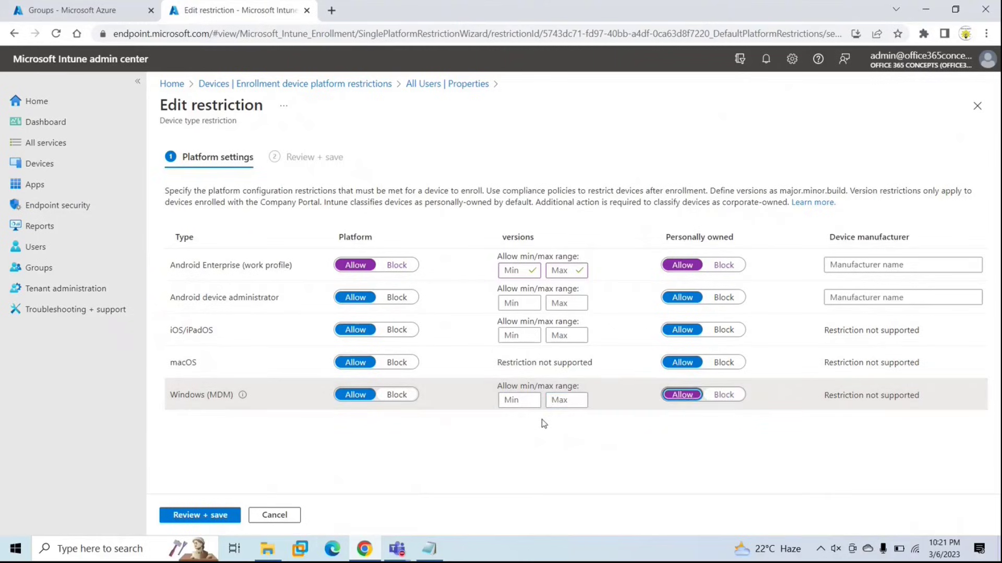